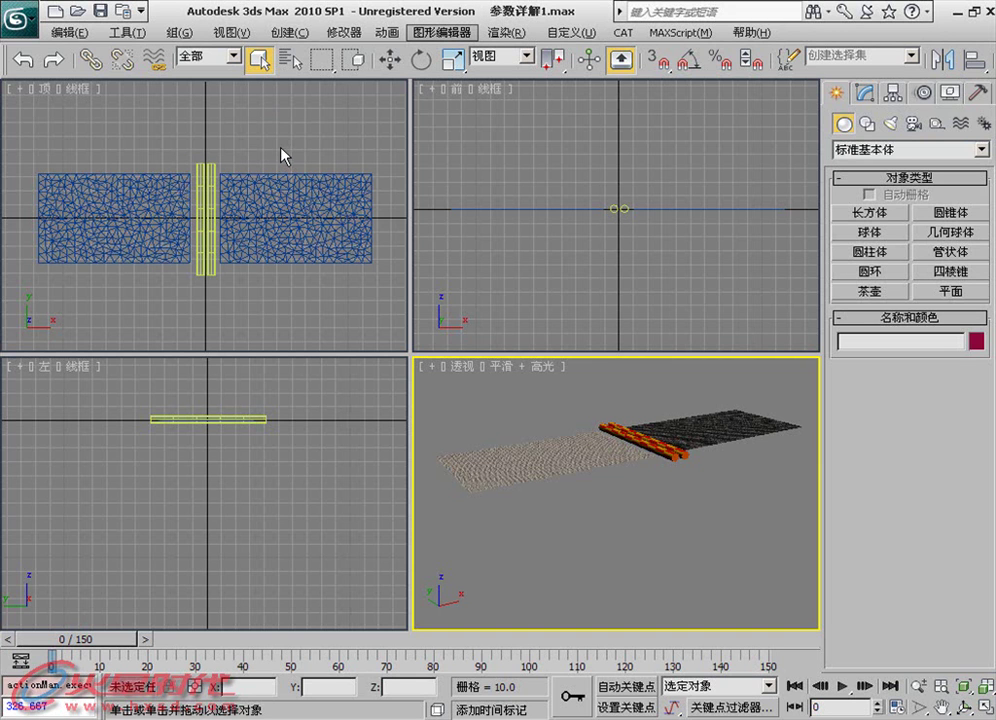
Step: Select the right cloth panel Rectangle02 and maximize the Top view, framing all three meshes
{"action": "left_click", "coordinate": [156, 196]}
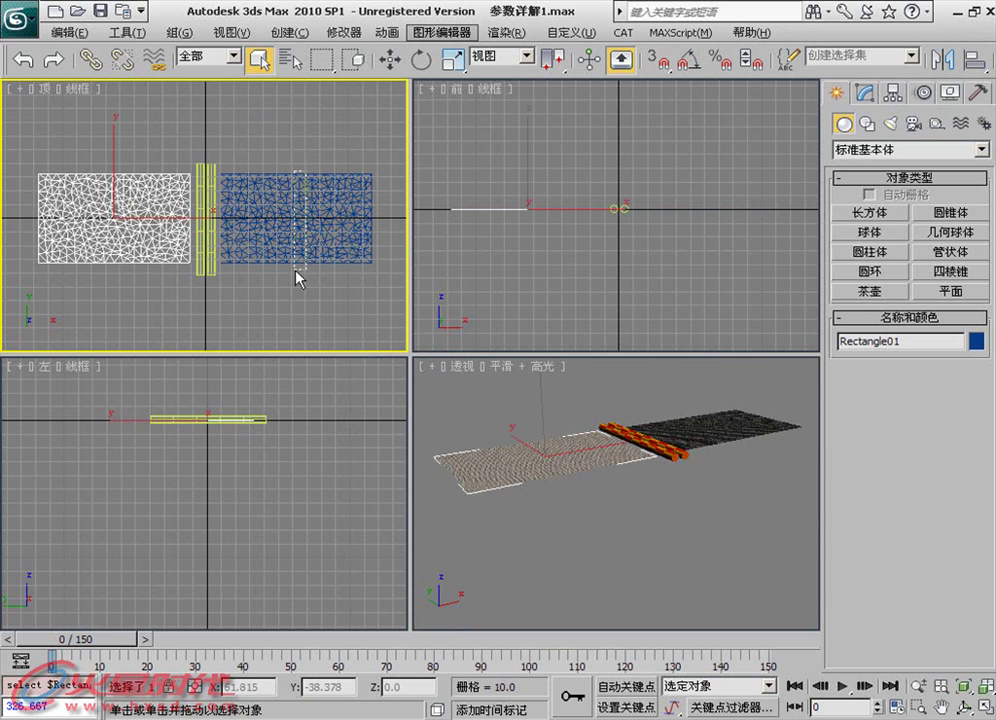
{"action": "left_click", "coordinate": [300, 225]}
{"action": "left_click", "coordinate": [867, 95]}
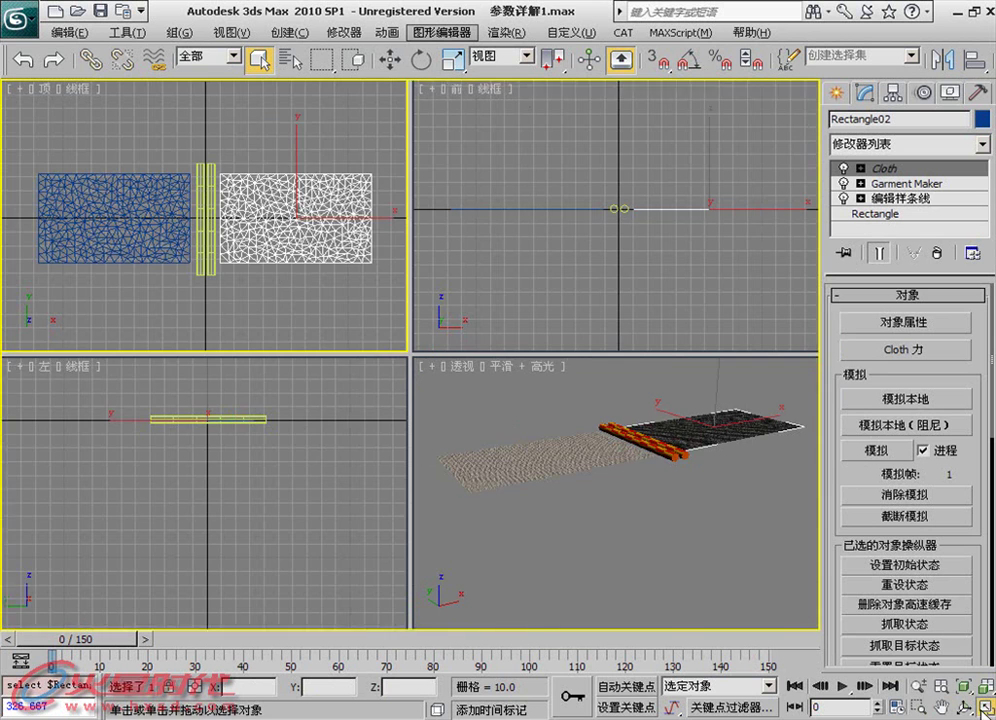
{"action": "key", "text": "alt+w"}
{"action": "key", "text": "z"}
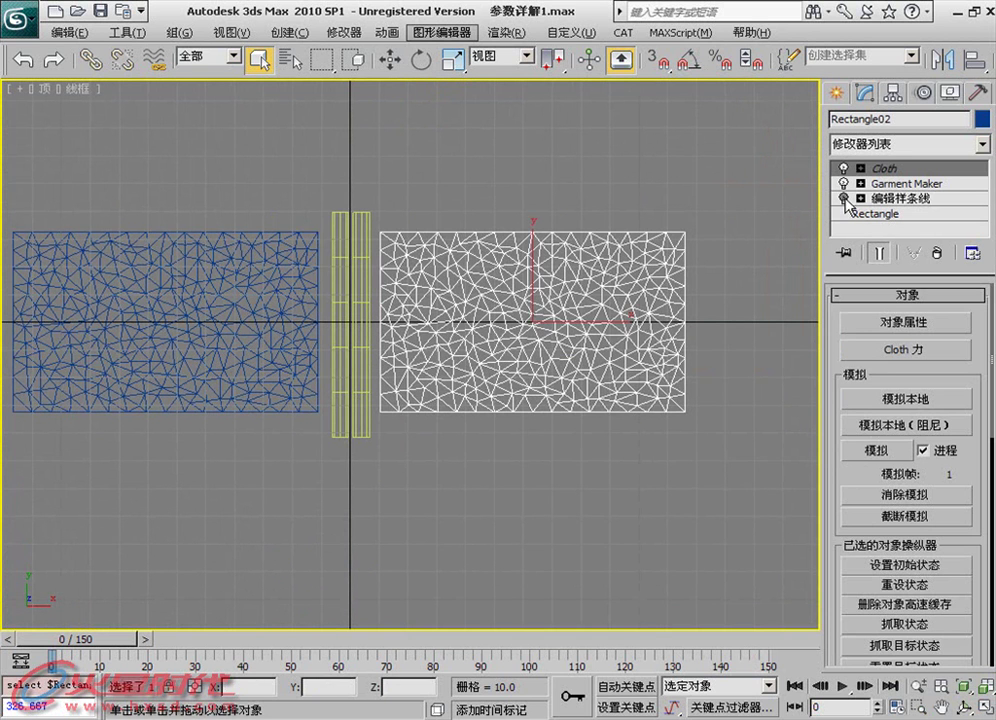
Step: Inspect the panel's base rectangle parameters and its Edit Spline vertex level in the stack
{"action": "left_click", "coordinate": [845, 183]}
{"action": "left_click", "coordinate": [859, 168]}
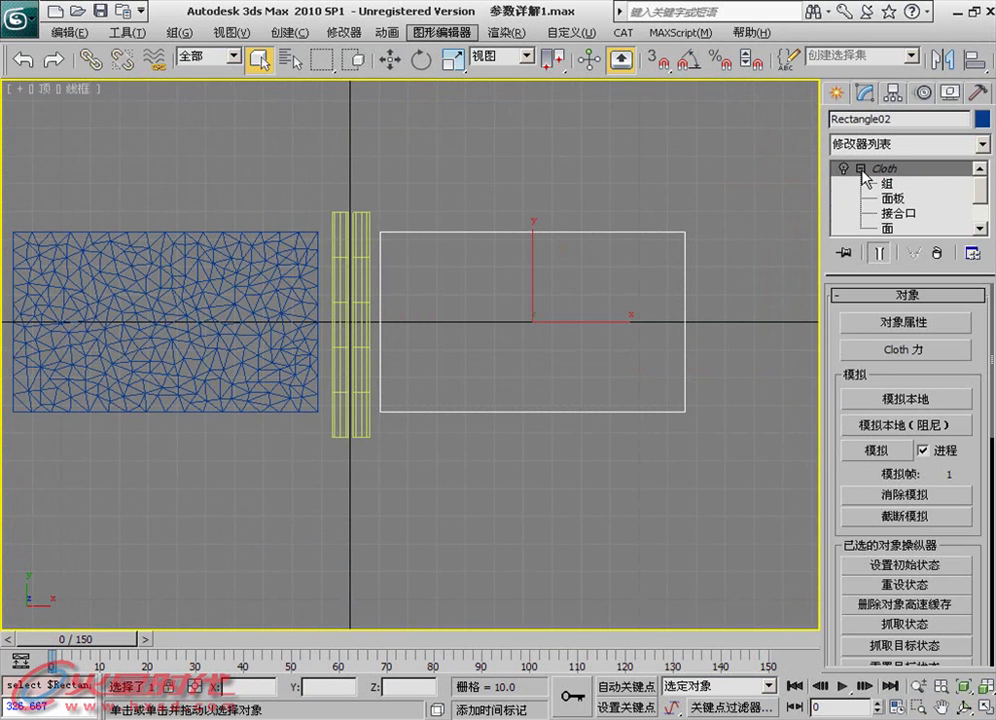
{"action": "left_click", "coordinate": [860, 170]}
{"action": "left_click", "coordinate": [874, 214]}
{"action": "middle_click_drag", "start_coordinate": [624, 291], "coordinate": [521, 287]}
{"action": "left_click", "coordinate": [847, 199]}
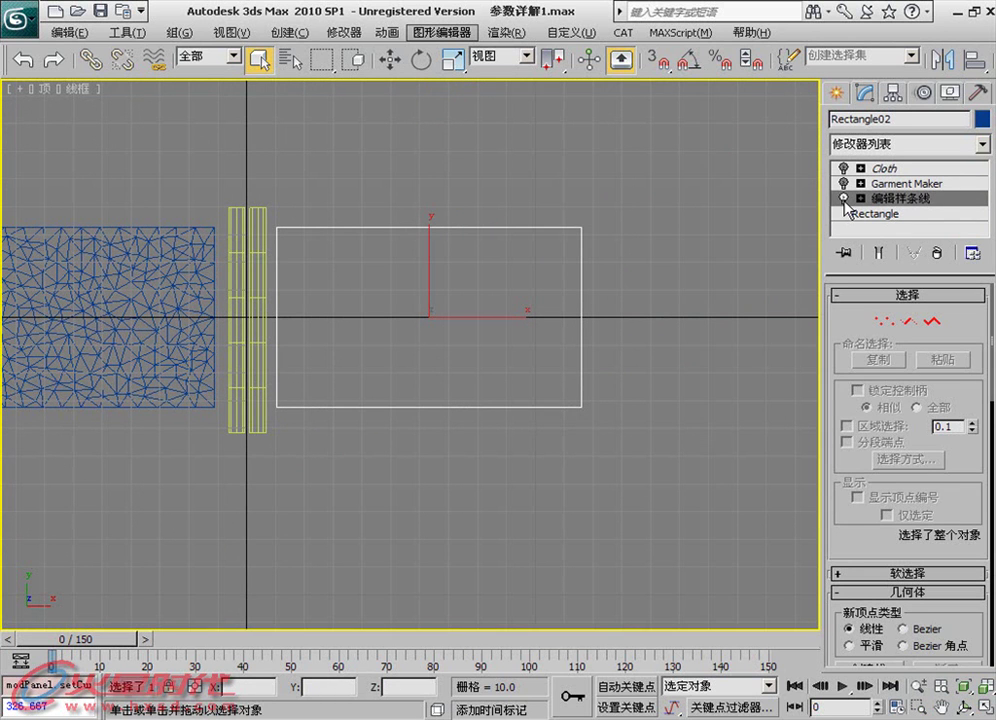
{"action": "left_click", "coordinate": [882, 321]}
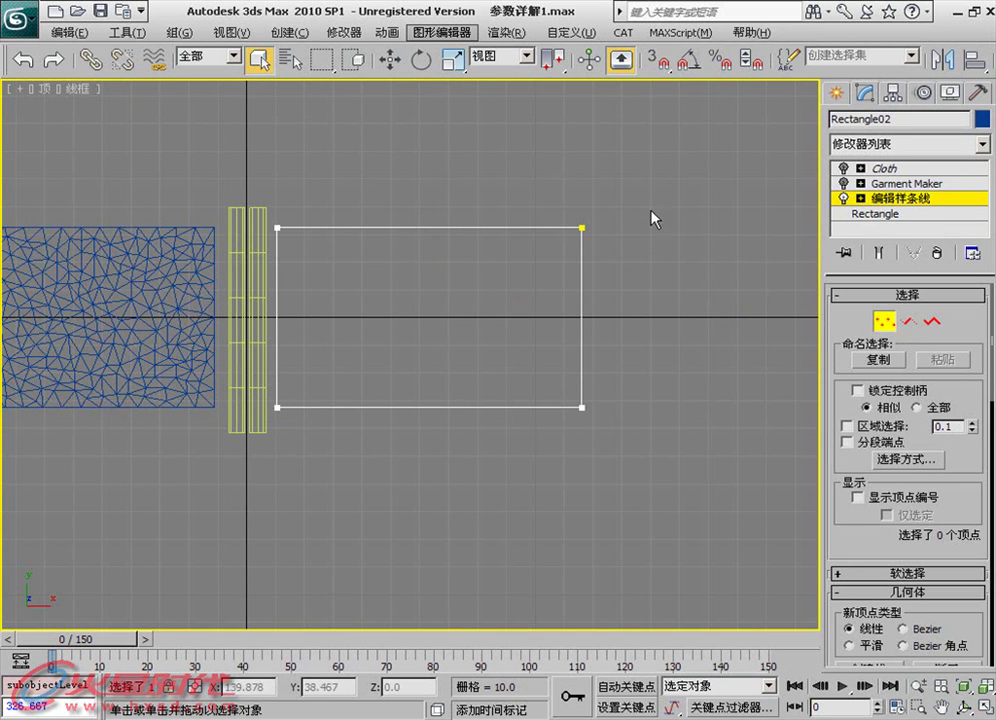
{"action": "left_click", "coordinate": [926, 198]}
Step: Review the Garment Maker mesh settings, then the Cloth modifier settings
{"action": "left_click", "coordinate": [850, 184]}
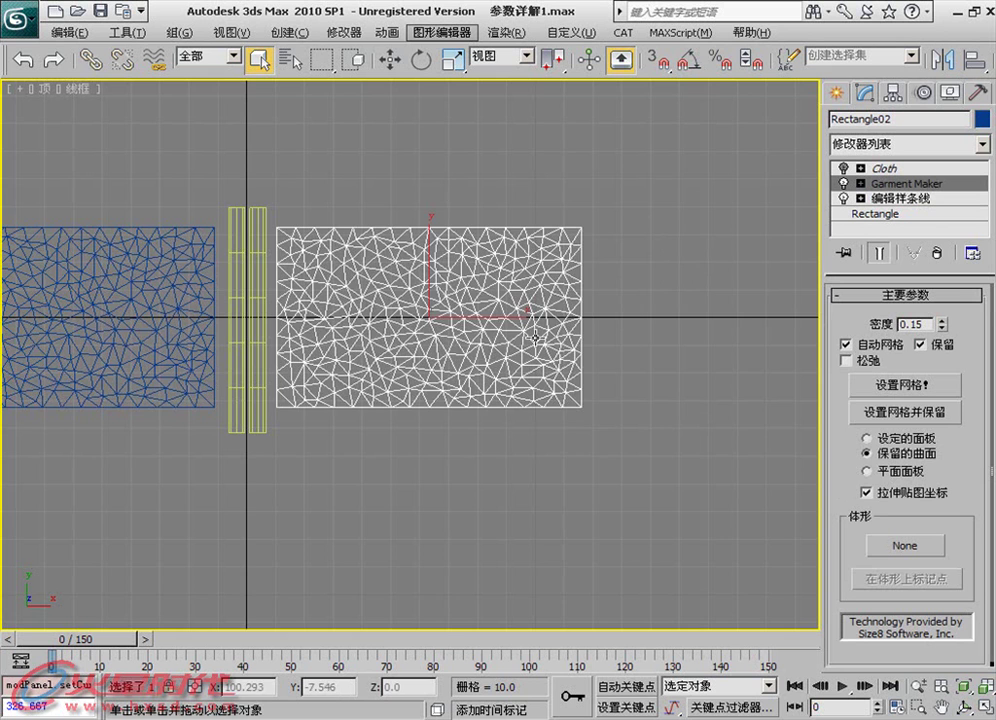
{"action": "scroll", "coordinate": [534, 337], "scroll_direction": "up", "scroll_amount": 3}
{"action": "scroll", "coordinate": [537, 340], "scroll_direction": "down", "scroll_amount": 2}
{"action": "scroll", "coordinate": [550, 330], "scroll_direction": "up", "scroll_amount": 1}
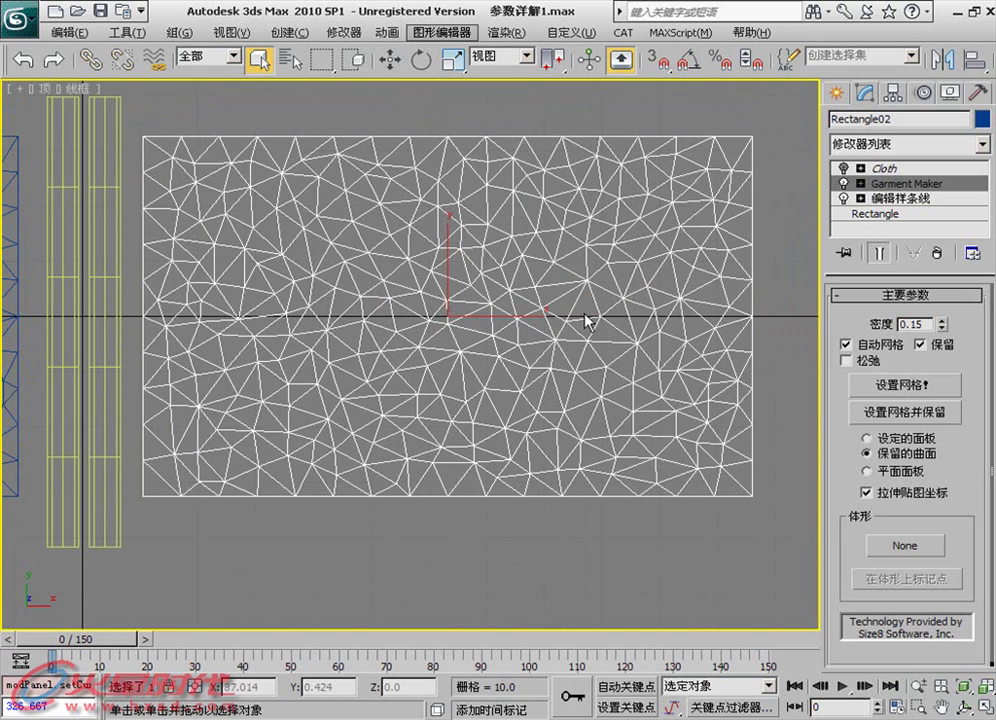
{"action": "left_click", "coordinate": [862, 170]}
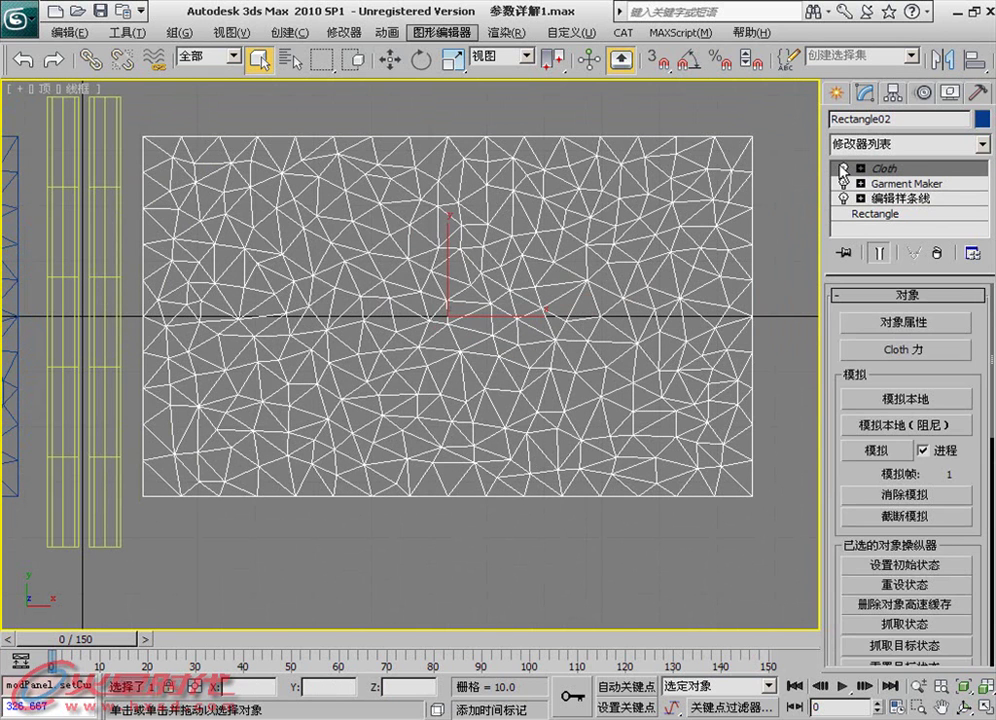
{"action": "scroll", "coordinate": [553, 234], "scroll_direction": "down", "scroll_amount": 1}
{"action": "scroll", "coordinate": [674, 345], "scroll_direction": "down", "scroll_amount": 3}
{"action": "scroll", "coordinate": [592, 337], "scroll_direction": "down", "scroll_amount": 2}
{"action": "middle_click_drag", "start_coordinate": [592, 337], "coordinate": [702, 329]}
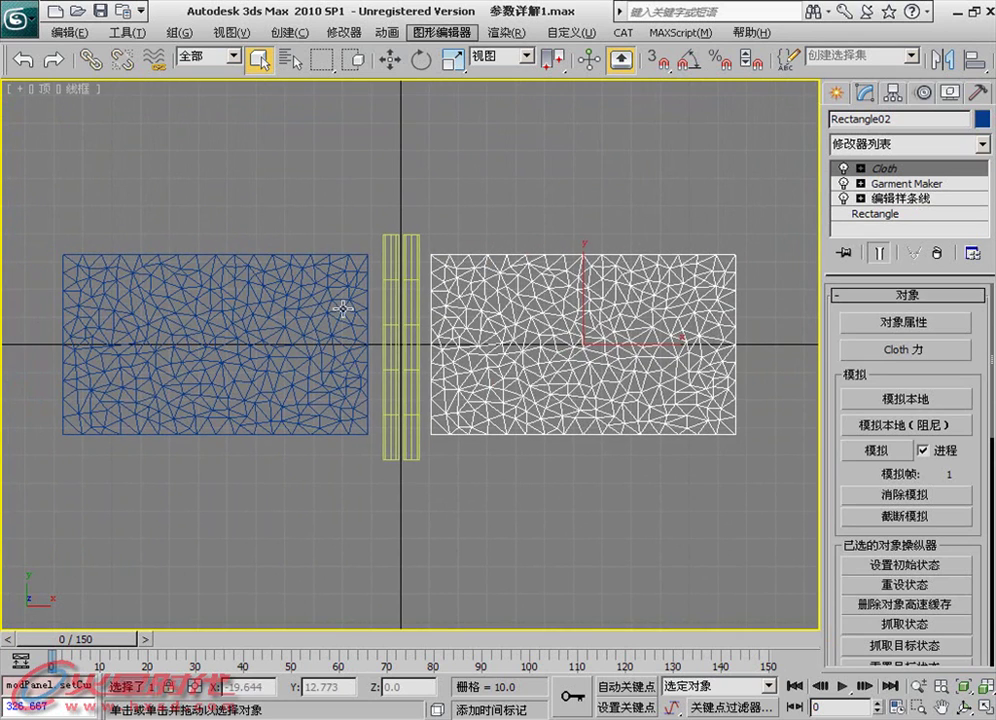
Step: Check both cloth panels and Cylinder01/Cylinder02 for their Cloth modifiers, ending on the right panel
{"action": "left_click", "coordinate": [343, 309]}
{"action": "left_click", "coordinate": [430, 312]}
{"action": "left_click", "coordinate": [433, 310]}
{"action": "left_click", "coordinate": [416, 298]}
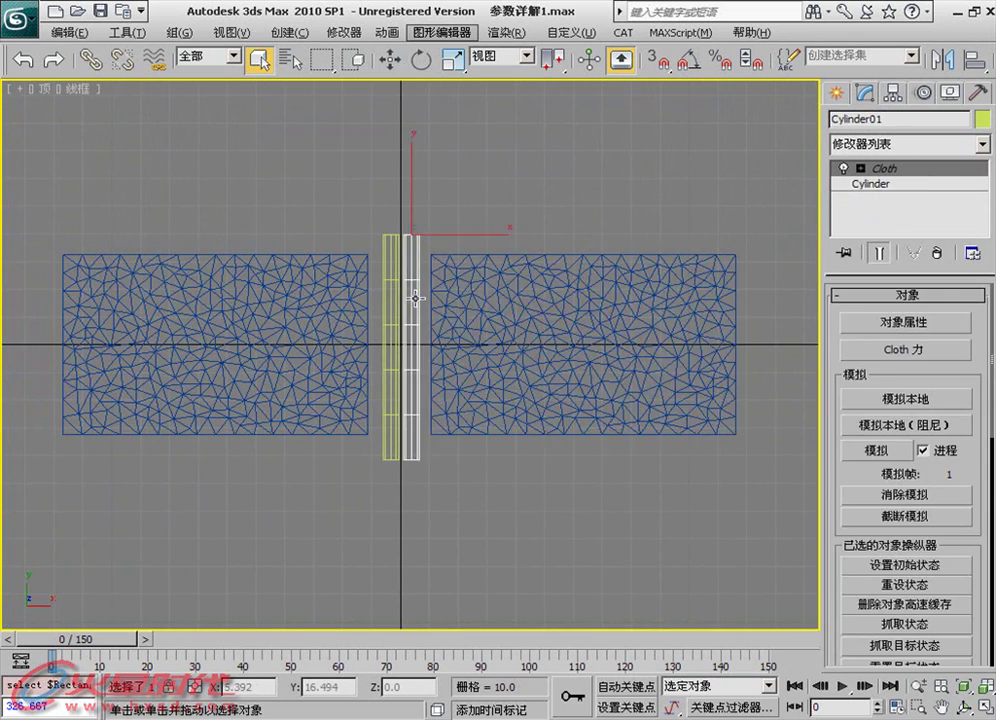
{"action": "left_click", "coordinate": [404, 307]}
{"action": "left_click", "coordinate": [421, 298]}
{"action": "left_click", "coordinate": [609, 331]}
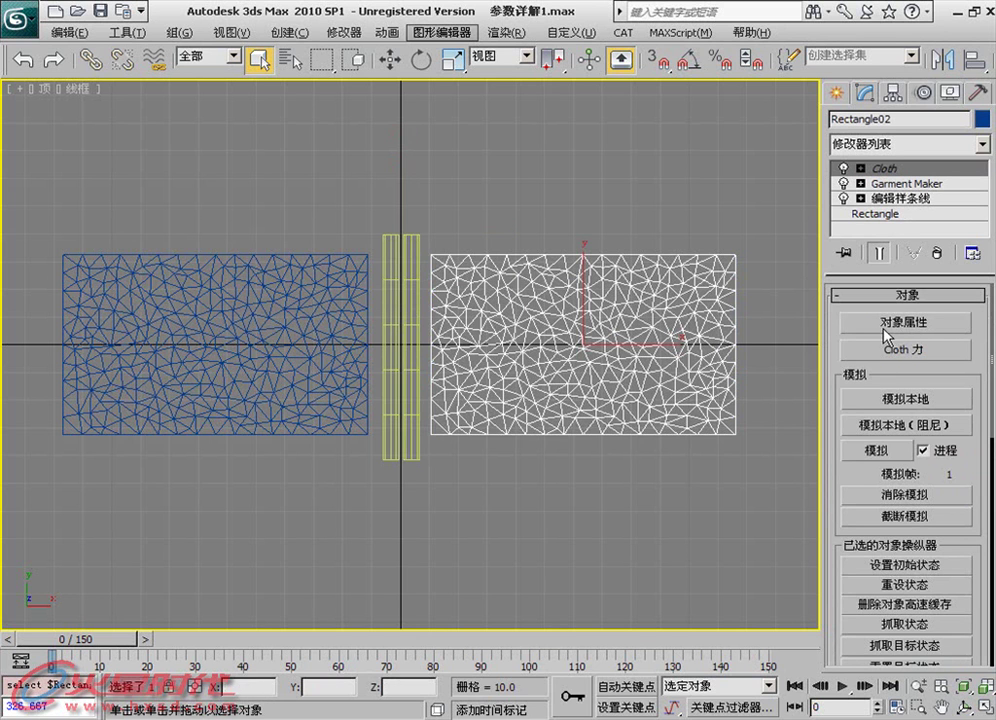
Step: In Cloth Object Properties, set Rectangle01 and Rectangle02 as Silk-based cloth
{"action": "left_click", "coordinate": [886, 330]}
{"action": "left_click_drag", "start_coordinate": [499, 38], "coordinate": [763, 17]}
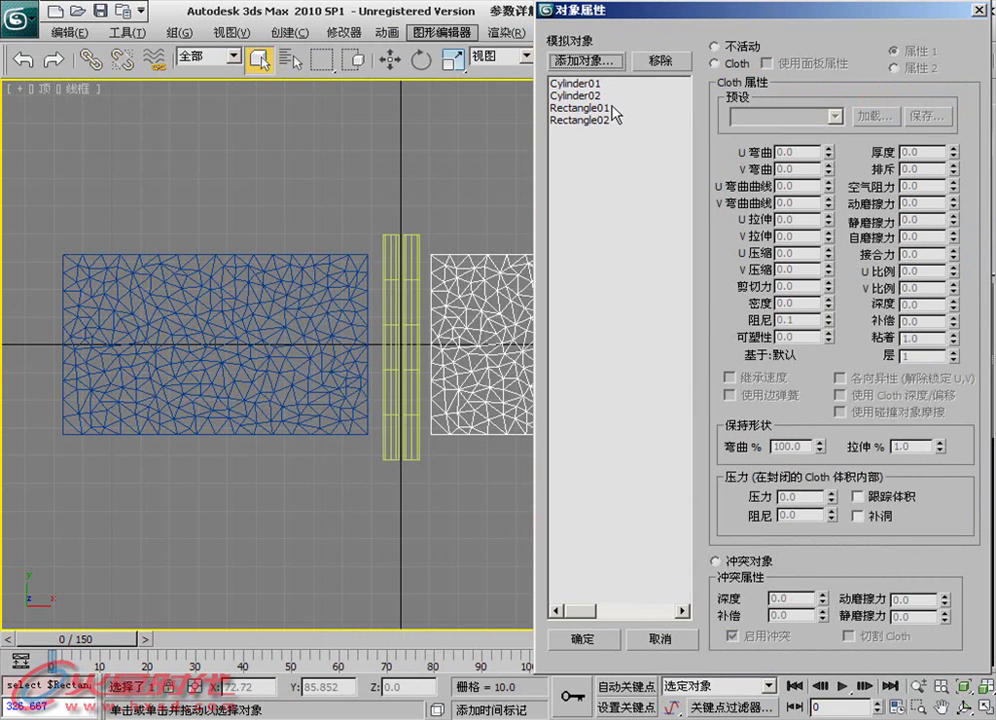
{"action": "left_click_drag", "start_coordinate": [597, 107], "coordinate": [600, 121]}
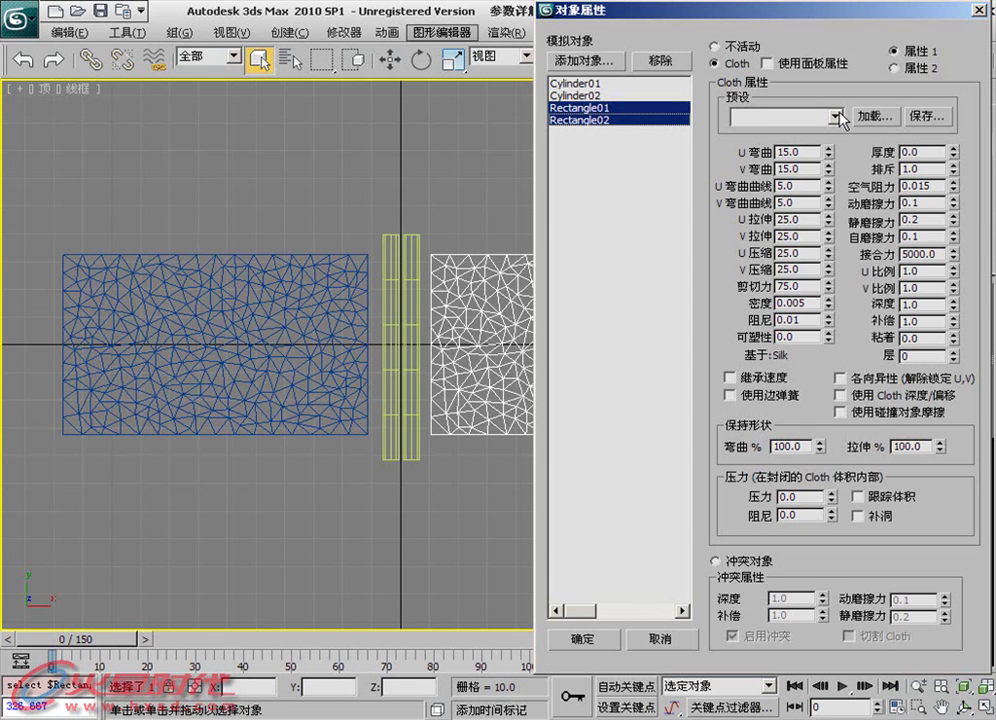
Step: Make Cylinder01 and Cylinder02 collision objects and confirm the properties
{"action": "left_click", "coordinate": [594, 96]}
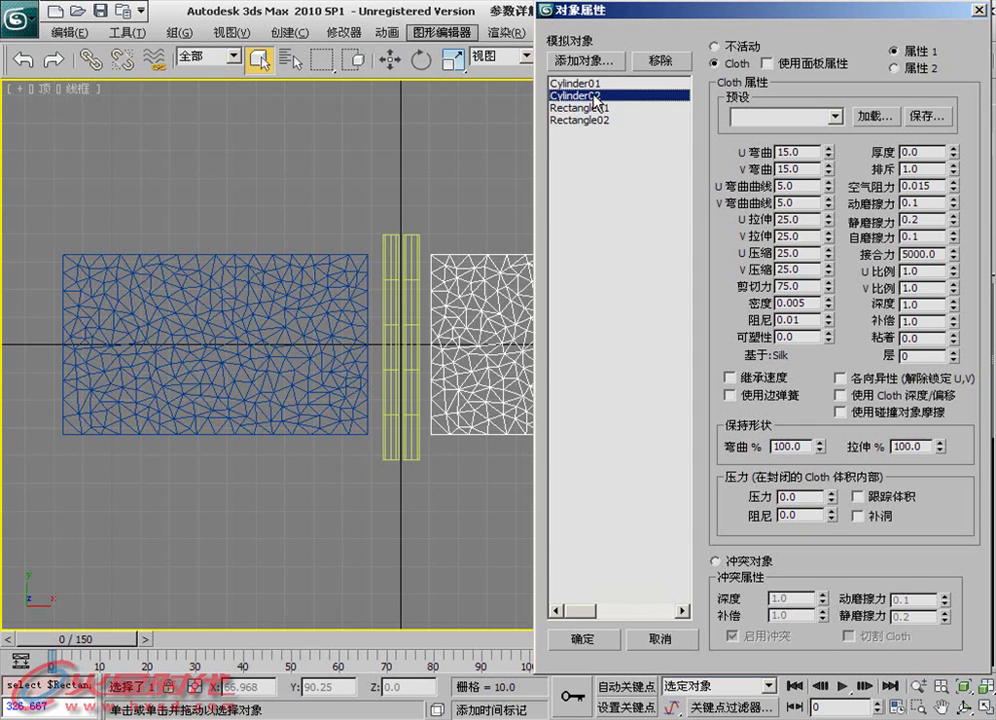
{"action": "left_click", "coordinate": [592, 84]}
{"action": "left_click", "coordinate": [587, 96]}
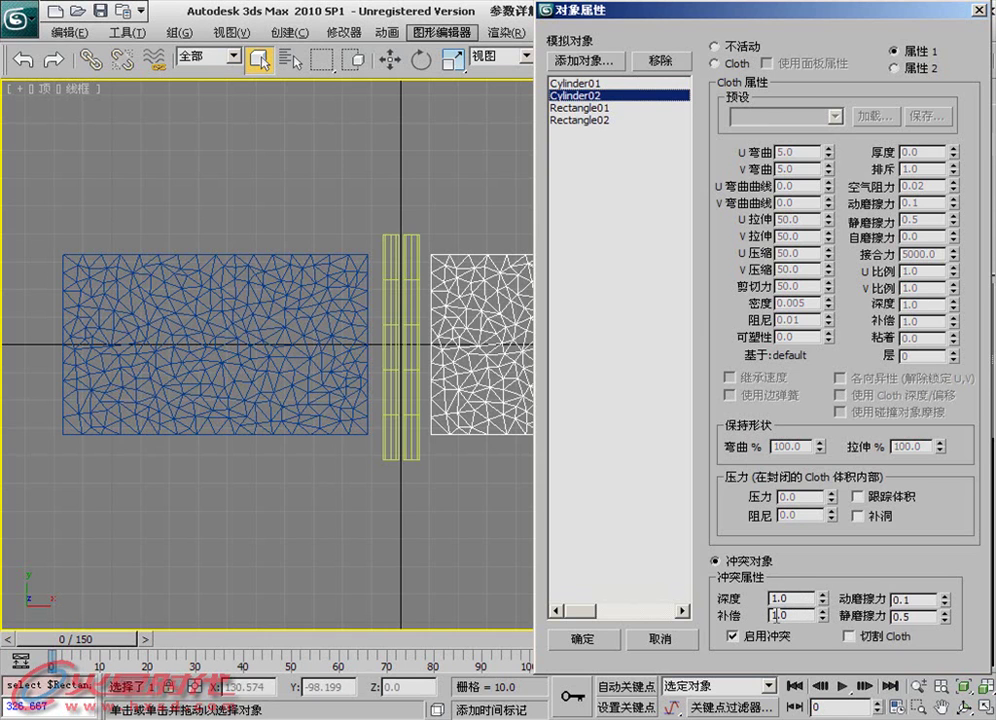
{"action": "left_click", "coordinate": [588, 83], "text": "ctrl"}
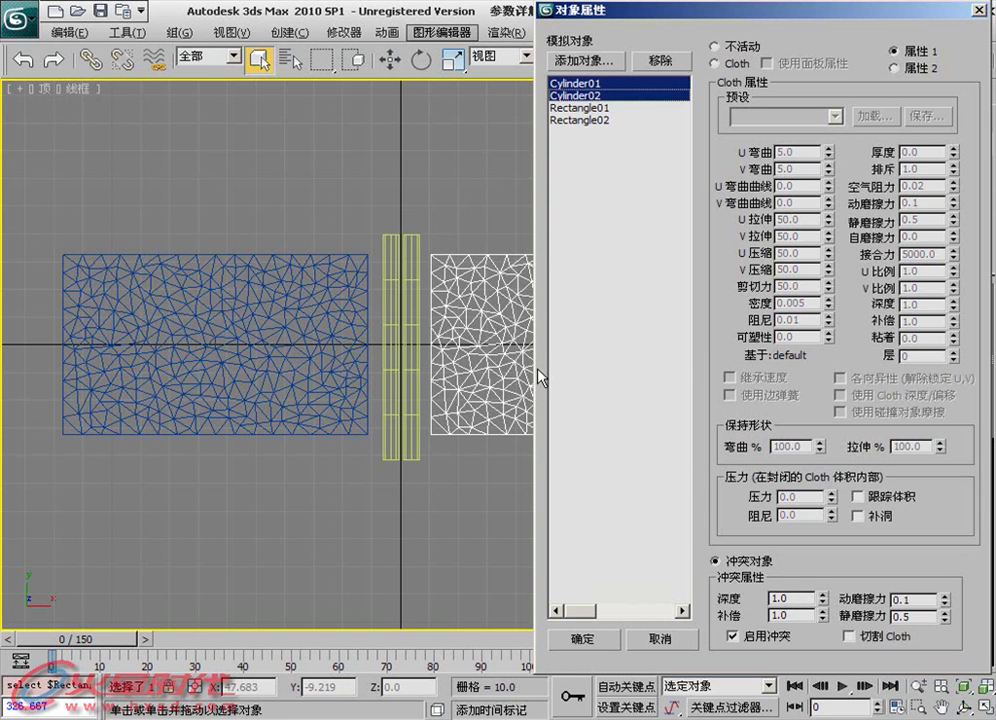
{"action": "left_click", "coordinate": [594, 640]}
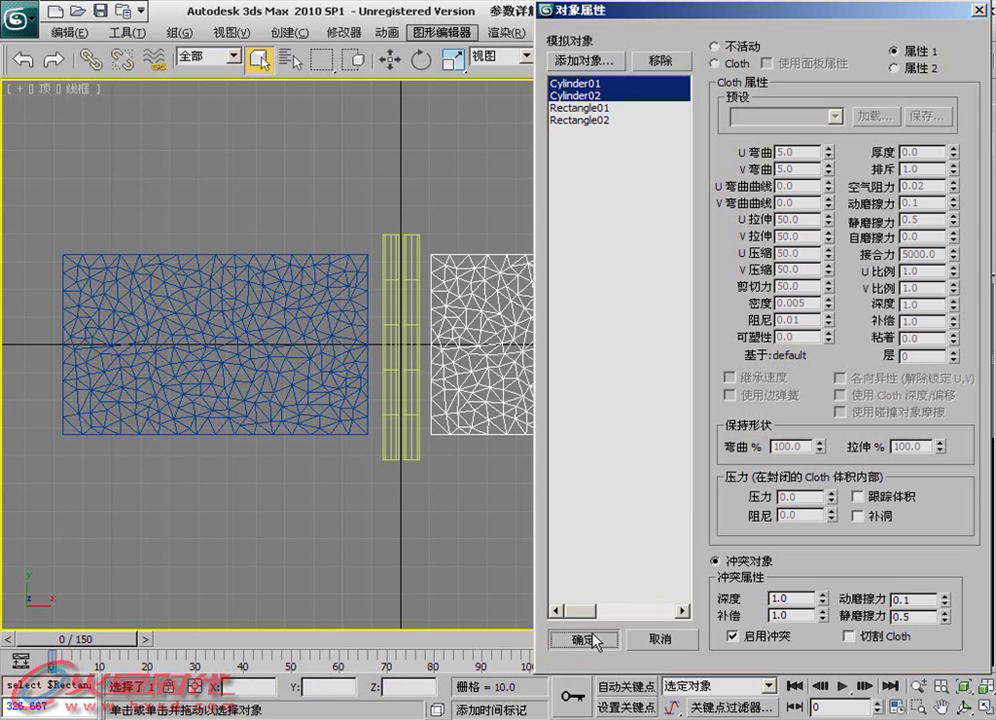
{"action": "left_click", "coordinate": [629, 532]}
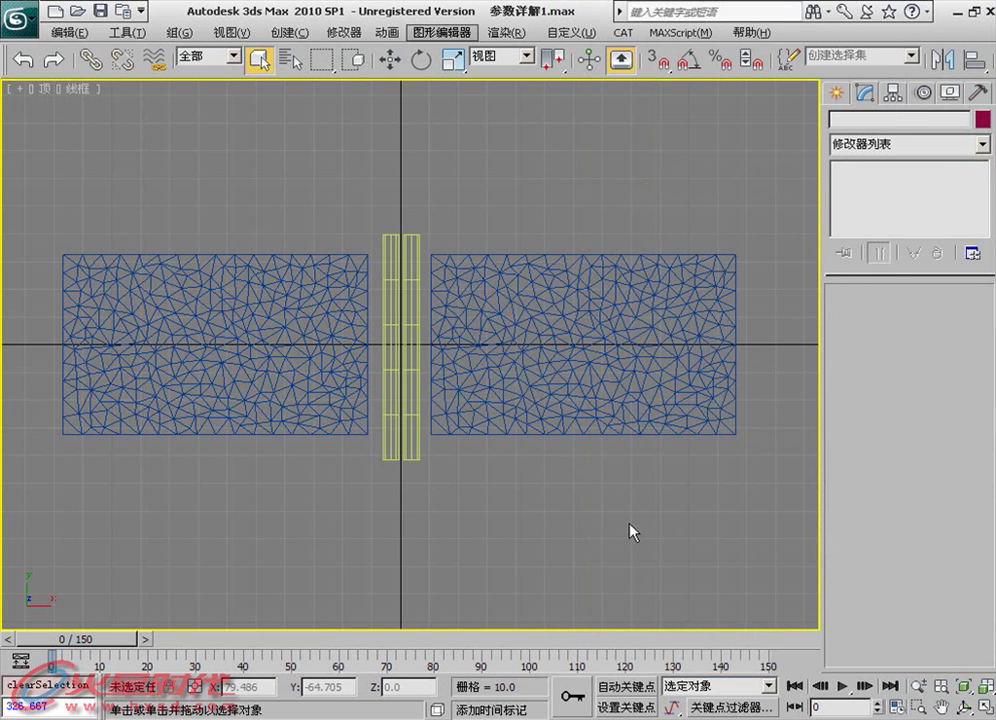
Step: Look at Group01 in the right cloth panel's vertex groups
{"action": "left_click", "coordinate": [570, 377]}
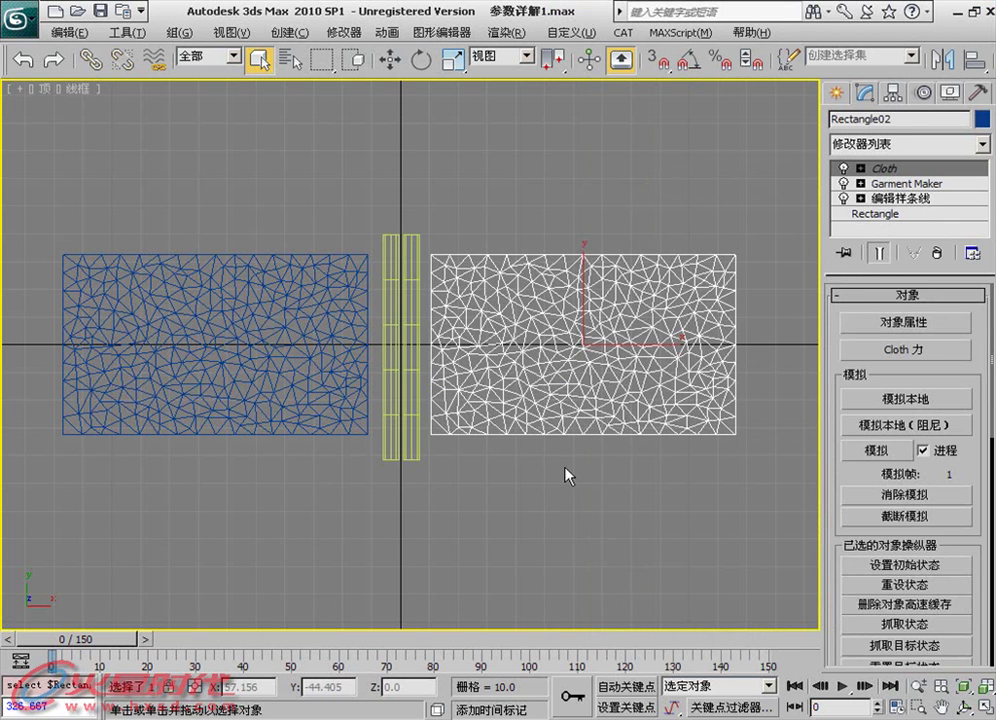
{"action": "left_click", "coordinate": [859, 169]}
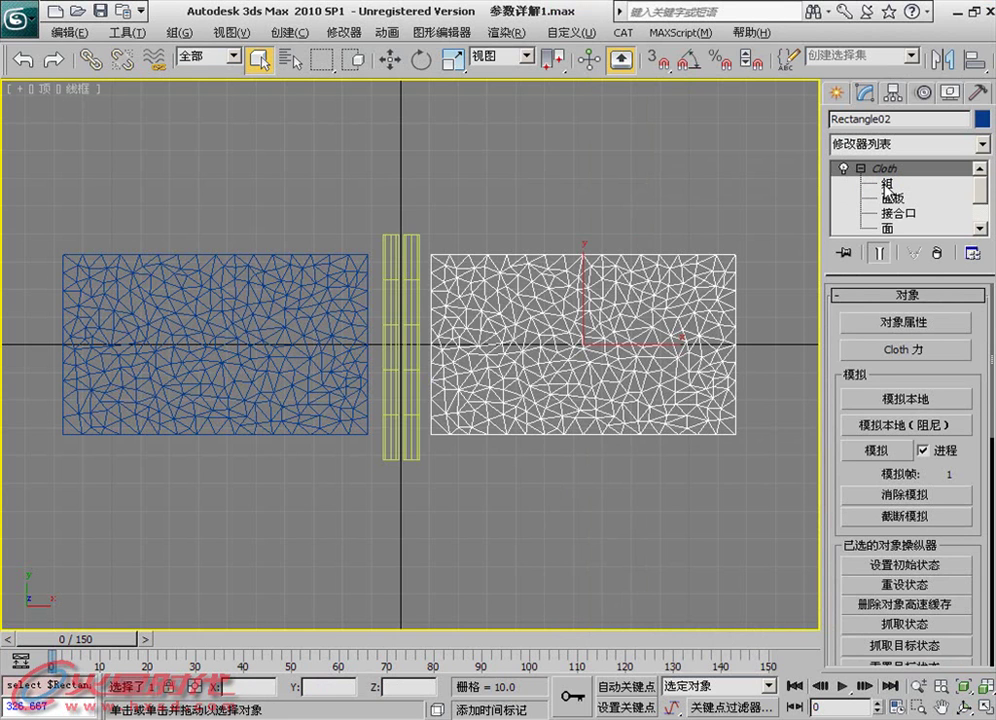
{"action": "left_click", "coordinate": [883, 185]}
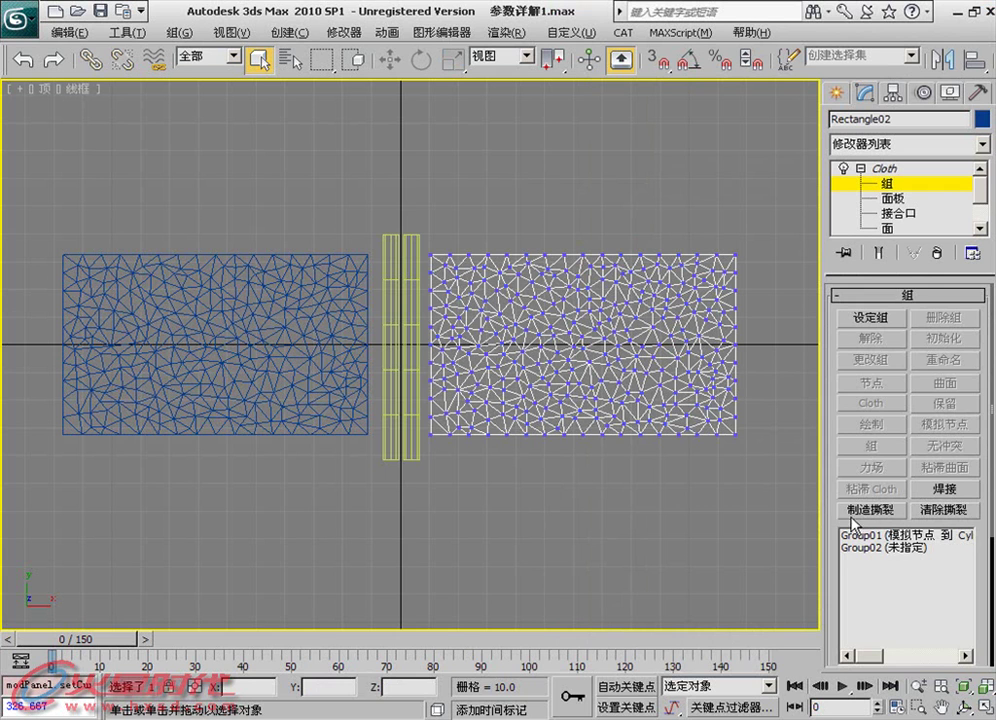
{"action": "left_click_drag", "start_coordinate": [829, 496], "coordinate": [847, 350]}
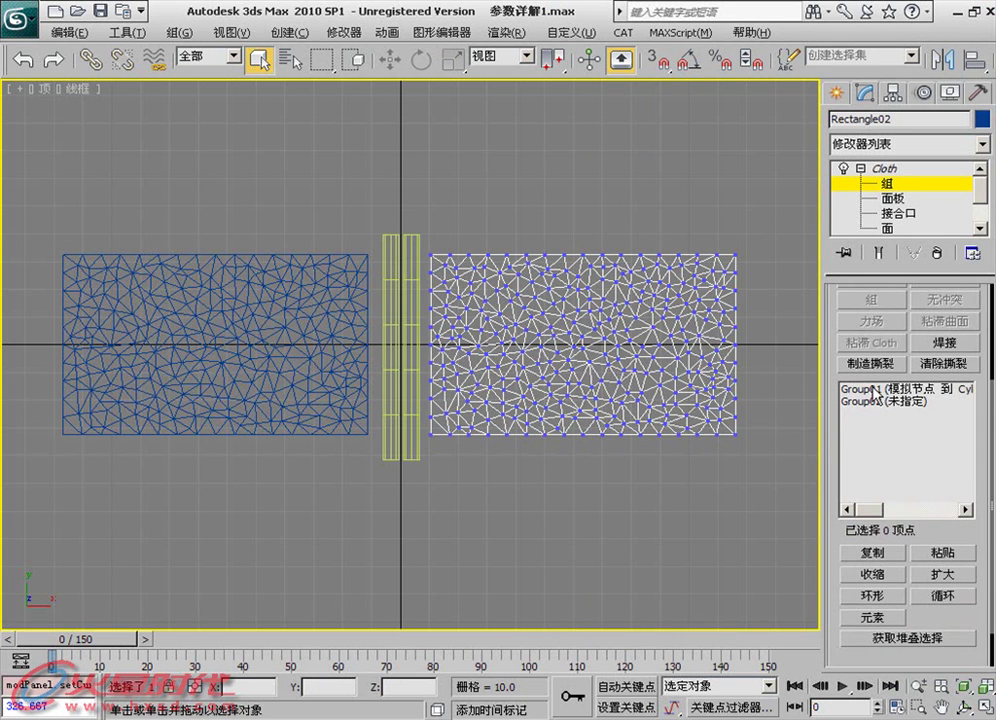
{"action": "left_click", "coordinate": [873, 390]}
{"action": "left_click", "coordinate": [880, 168]}
Step: Select Rectangle01's Group01, pinned to Cylinder02, then its unassigned Group02
{"action": "left_click", "coordinate": [335, 316]}
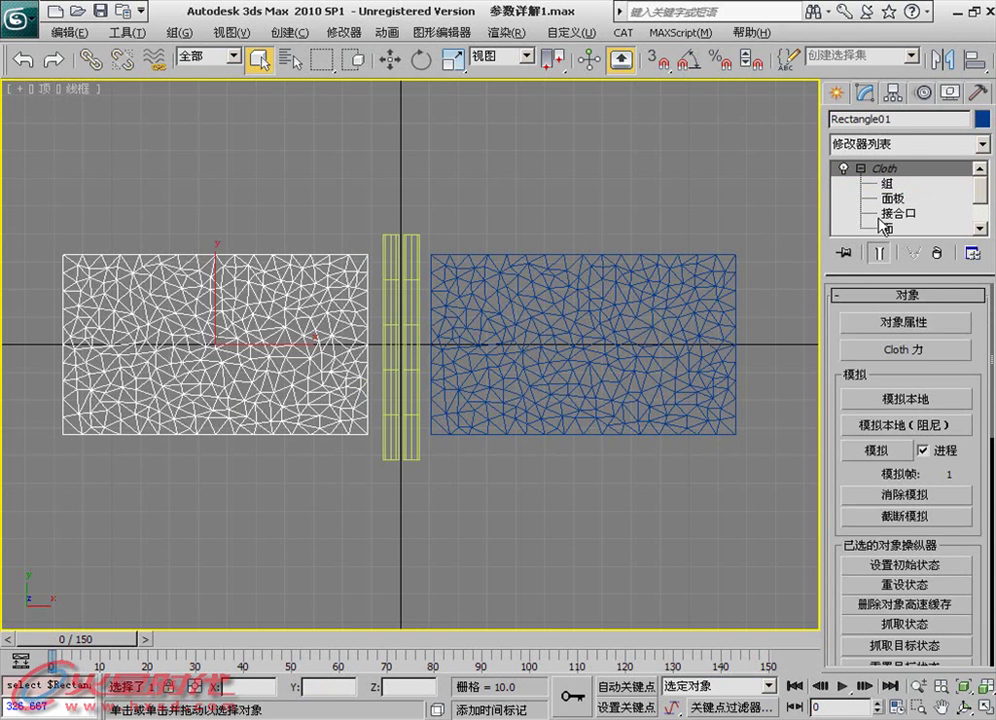
{"action": "left_click", "coordinate": [887, 183]}
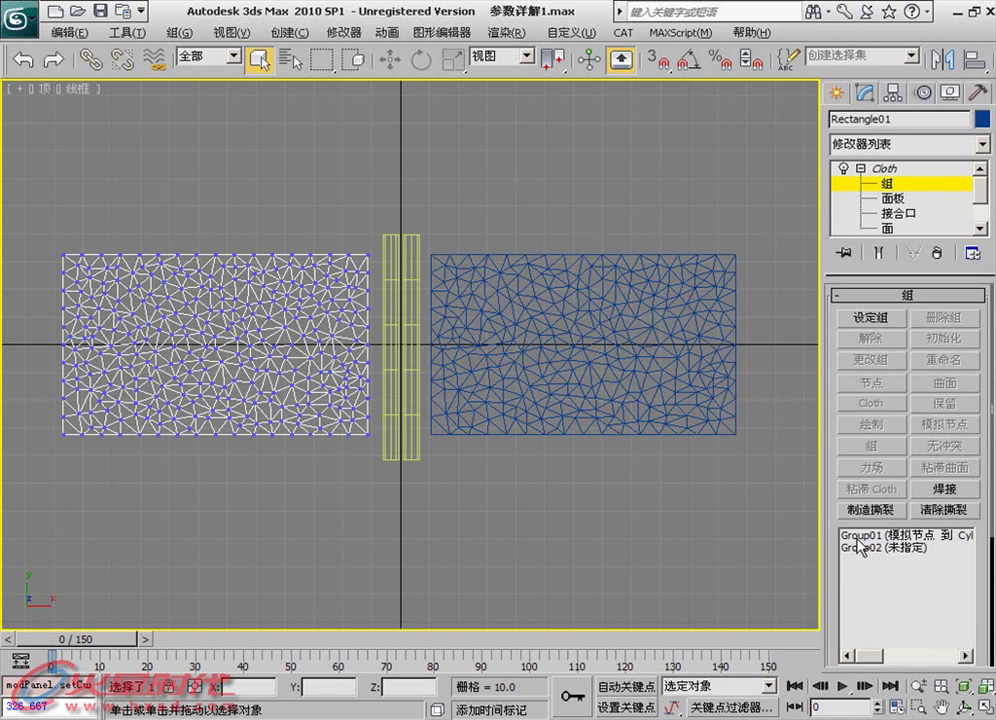
{"action": "left_click", "coordinate": [860, 535]}
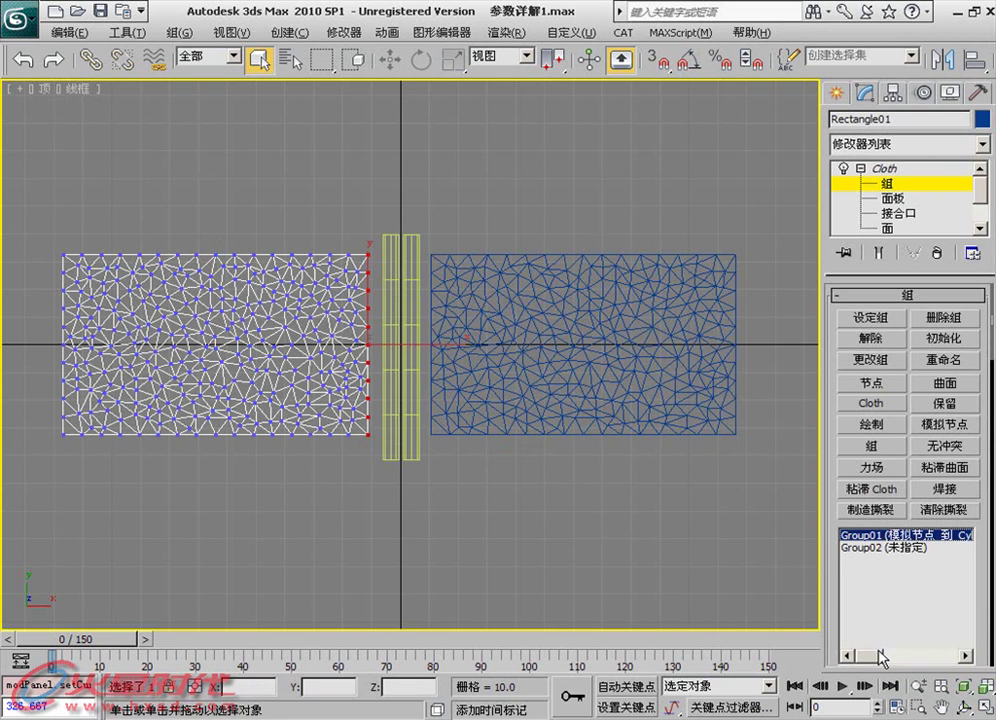
{"action": "left_click_drag", "start_coordinate": [884, 658], "coordinate": [890, 659]}
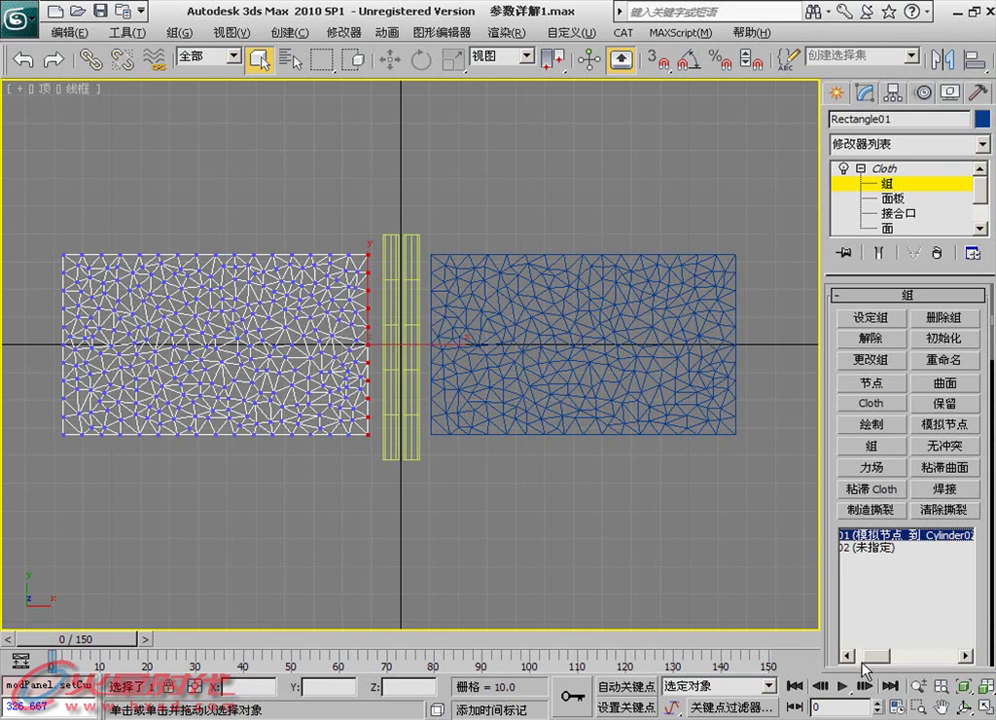
{"action": "left_click_drag", "start_coordinate": [872, 657], "coordinate": [880, 658]}
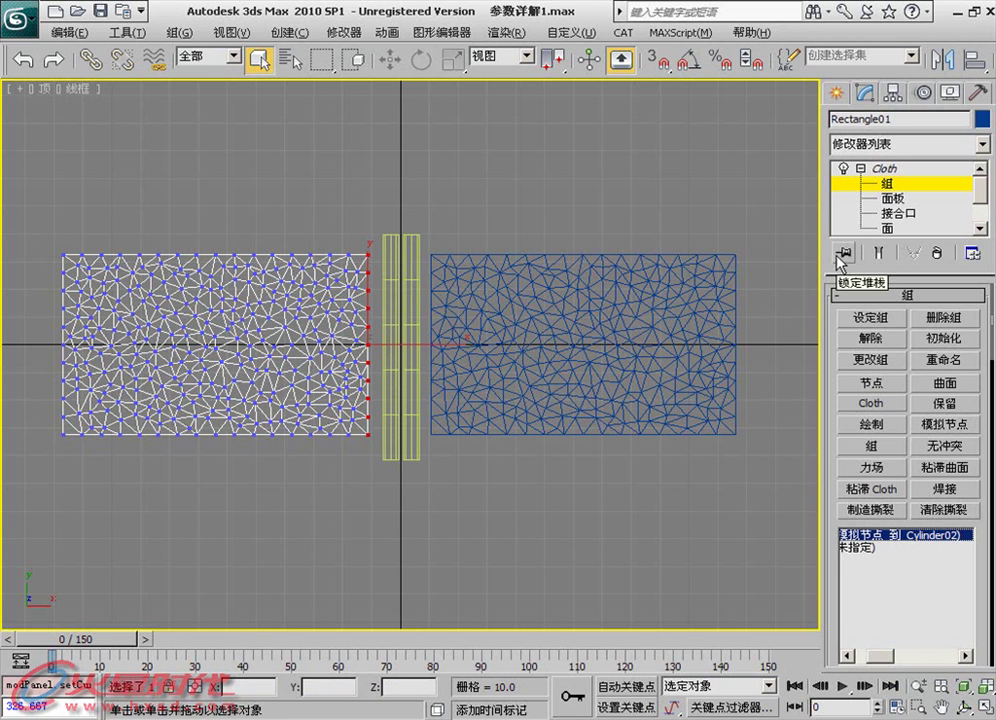
{"action": "left_click", "coordinate": [862, 548]}
{"action": "left_click_drag", "start_coordinate": [880, 657], "coordinate": [856, 657]}
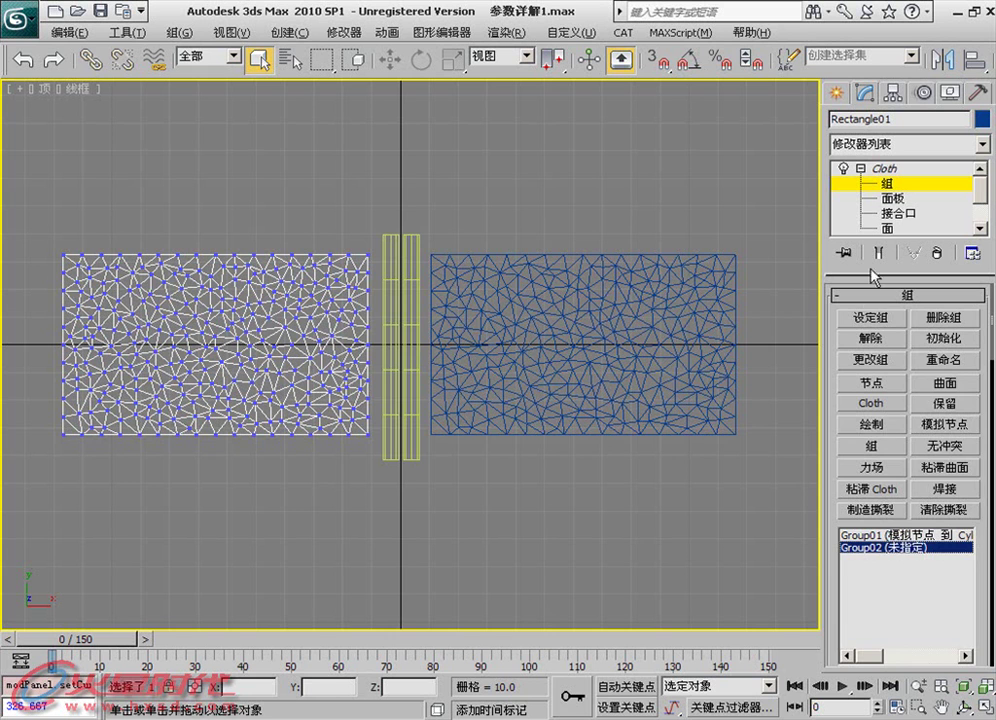
Step: Select Rectangle02 at the Cloth Group level and delete the unassigned Group02
{"action": "left_click", "coordinate": [880, 168]}
{"action": "left_click", "coordinate": [460, 254]}
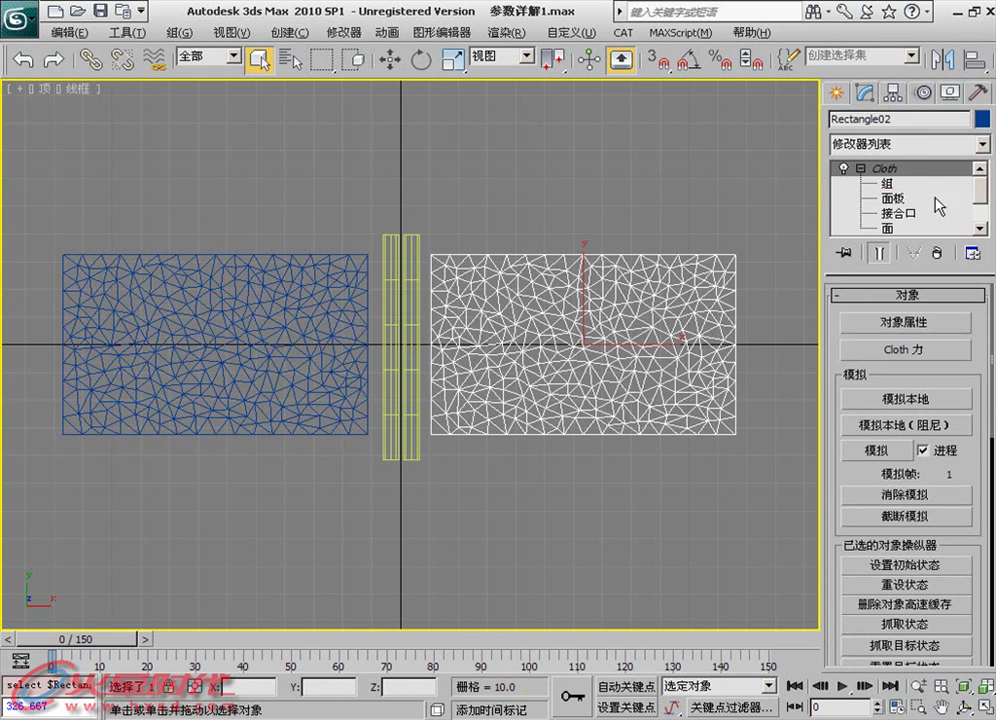
{"action": "left_click", "coordinate": [889, 185]}
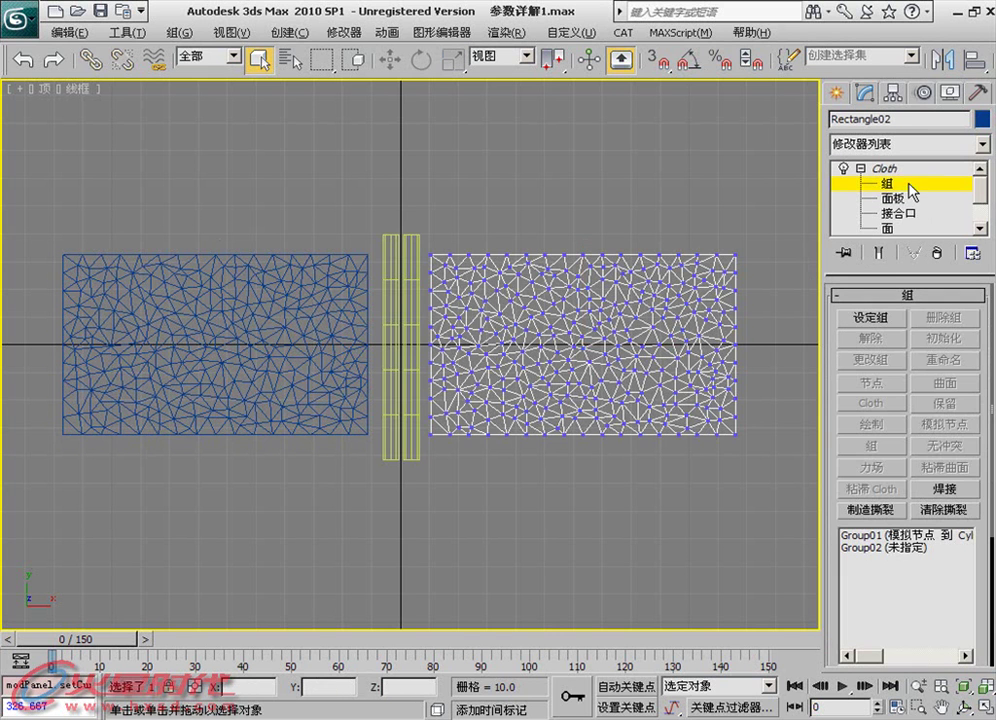
{"action": "left_click", "coordinate": [880, 548]}
{"action": "left_click", "coordinate": [940, 317]}
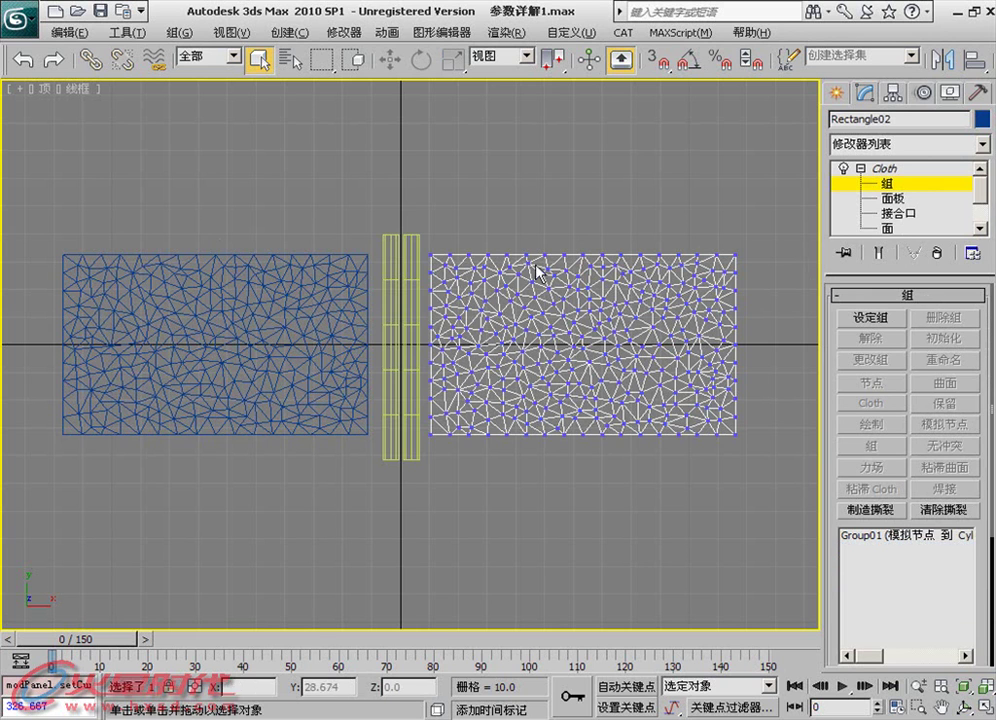
Step: Box-select the left-edge vertices, group them as 组02, and pin it to the cylinder
{"action": "left_click_drag", "start_coordinate": [437, 238], "coordinate": [420, 502]}
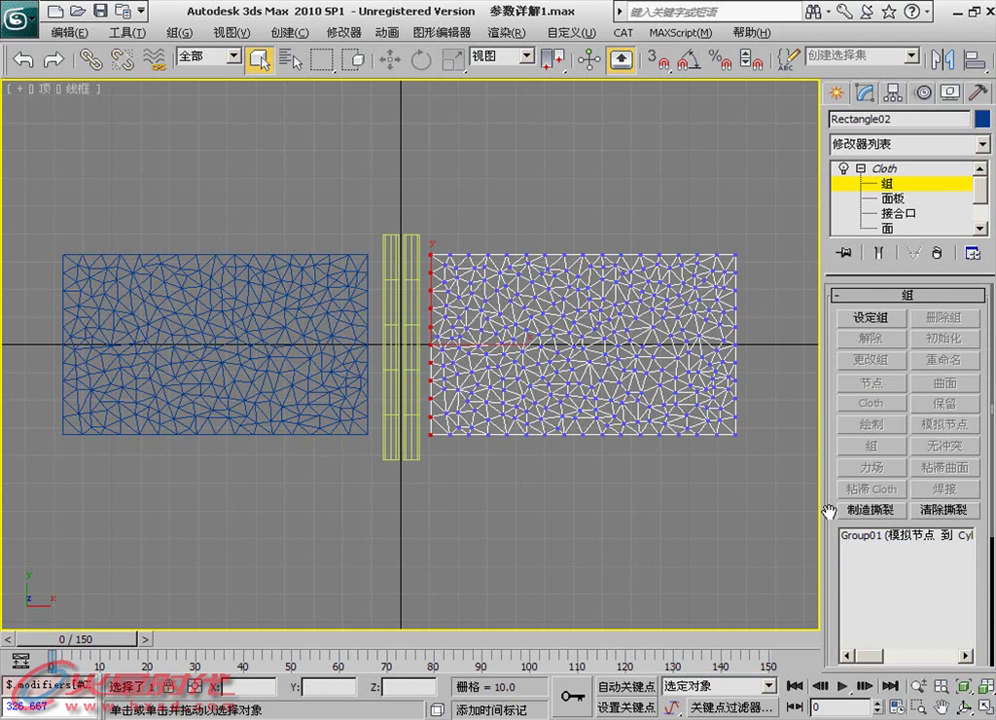
{"action": "left_click", "coordinate": [862, 317]}
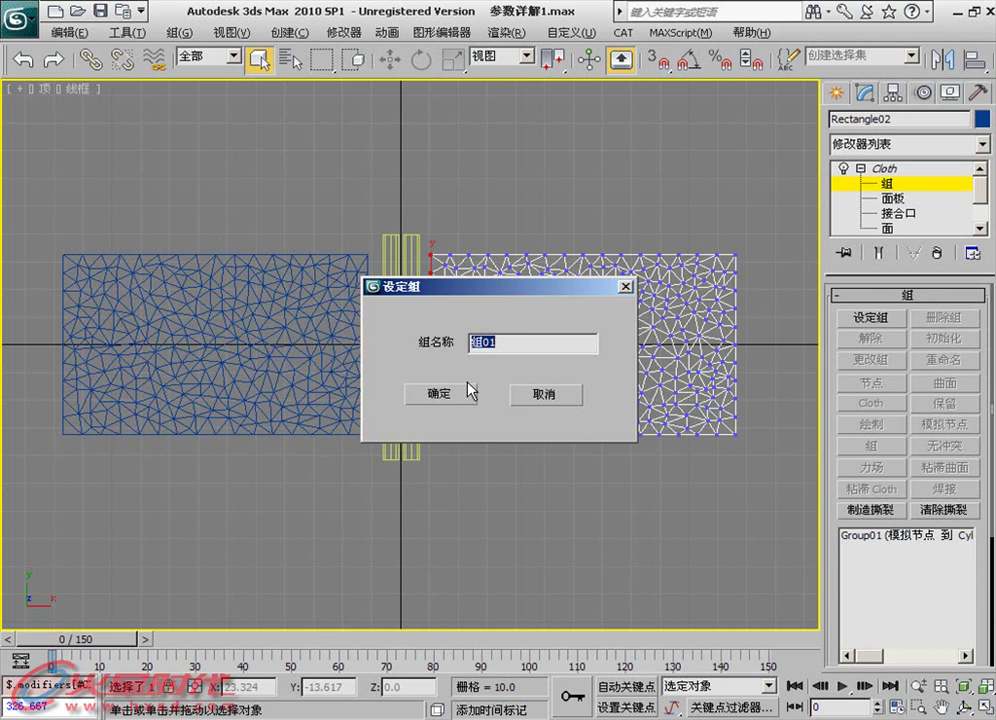
{"action": "left_click", "coordinate": [490, 343]}
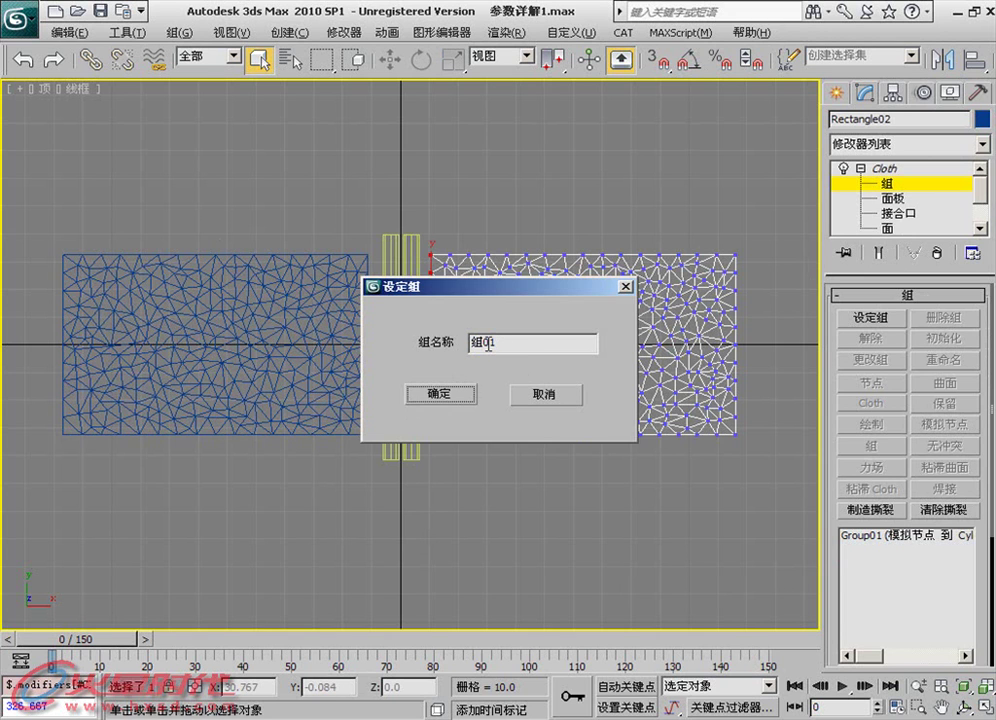
{"action": "left_click_drag", "start_coordinate": [489, 344], "coordinate": [500, 345]}
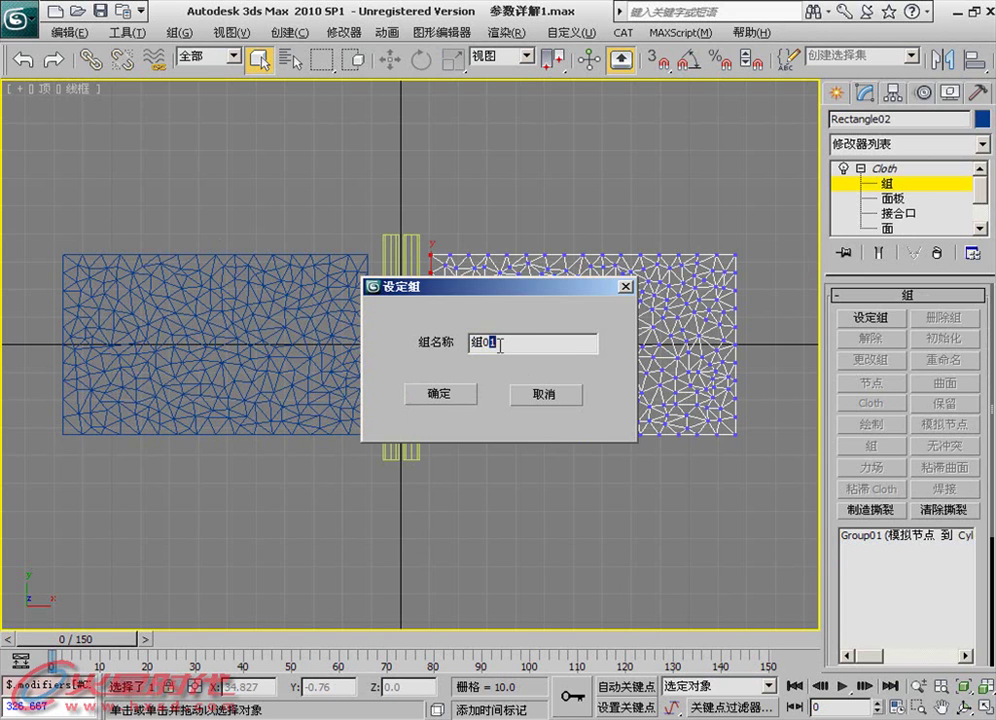
{"action": "type", "text": "2"}
{"action": "left_click", "coordinate": [440, 394]}
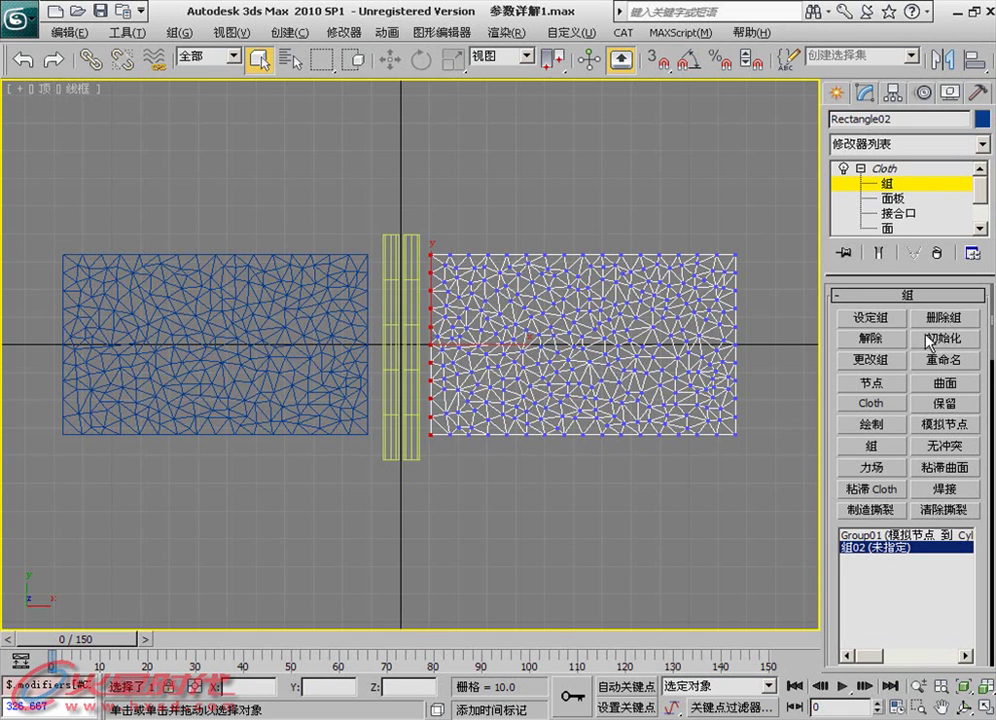
{"action": "left_click", "coordinate": [930, 424]}
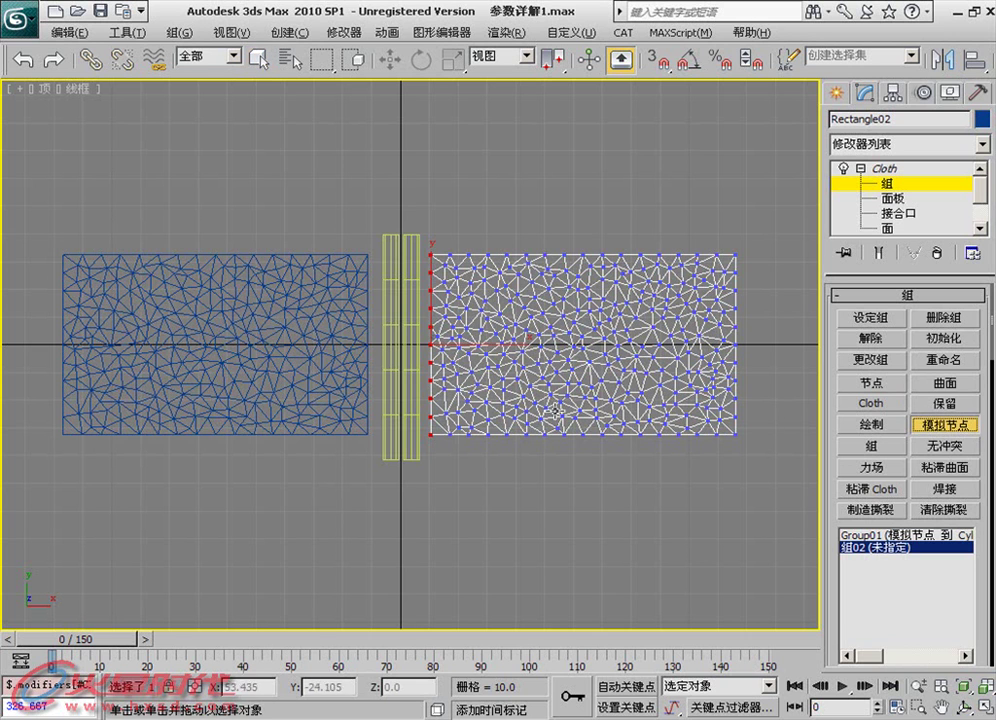
{"action": "left_click", "coordinate": [415, 355]}
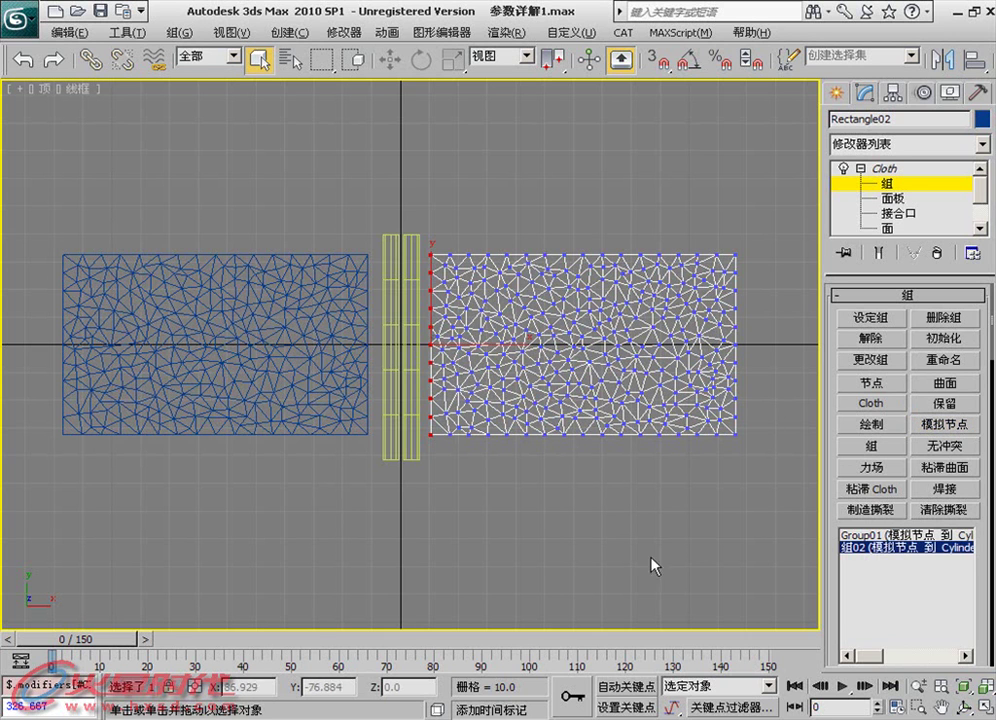
{"action": "left_click", "coordinate": [862, 169]}
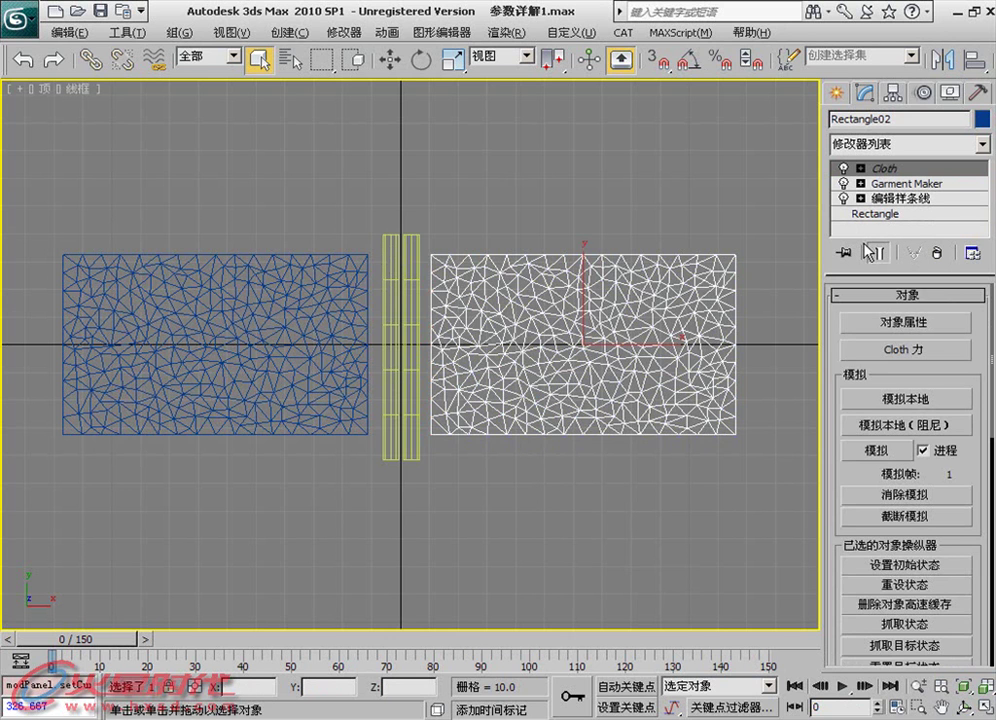
Step: Maximize the Perspective view, simulate the cloth, and play the drape back from frame 0
{"action": "key", "text": "alt+w"}
{"action": "right_click", "coordinate": [733, 573]}
{"action": "key", "text": "alt+w"}
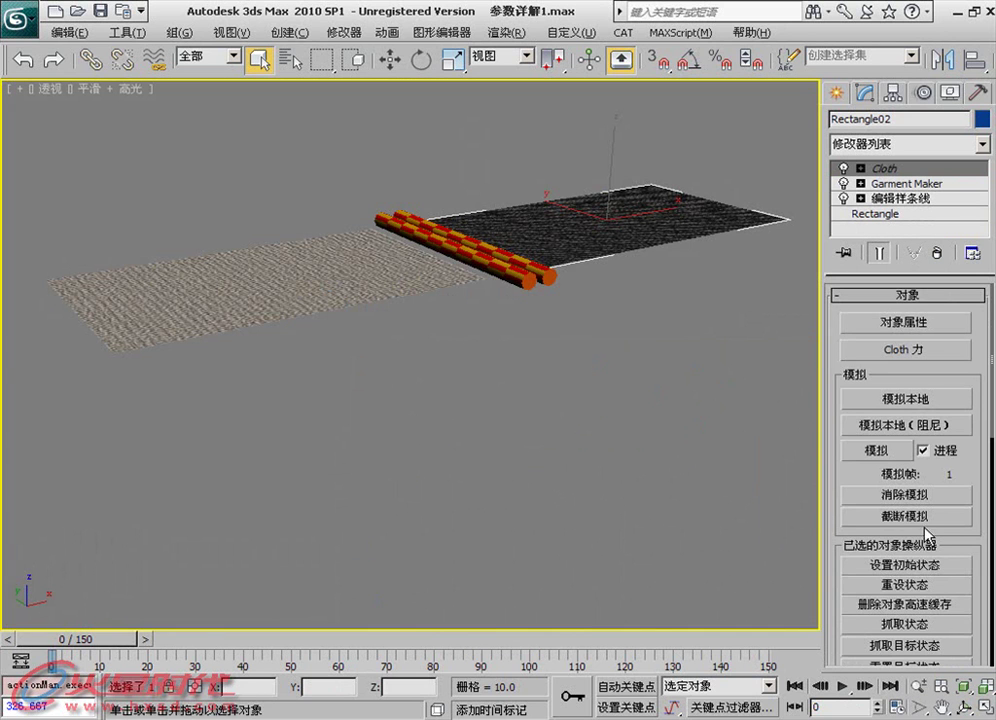
{"action": "left_click", "coordinate": [895, 456]}
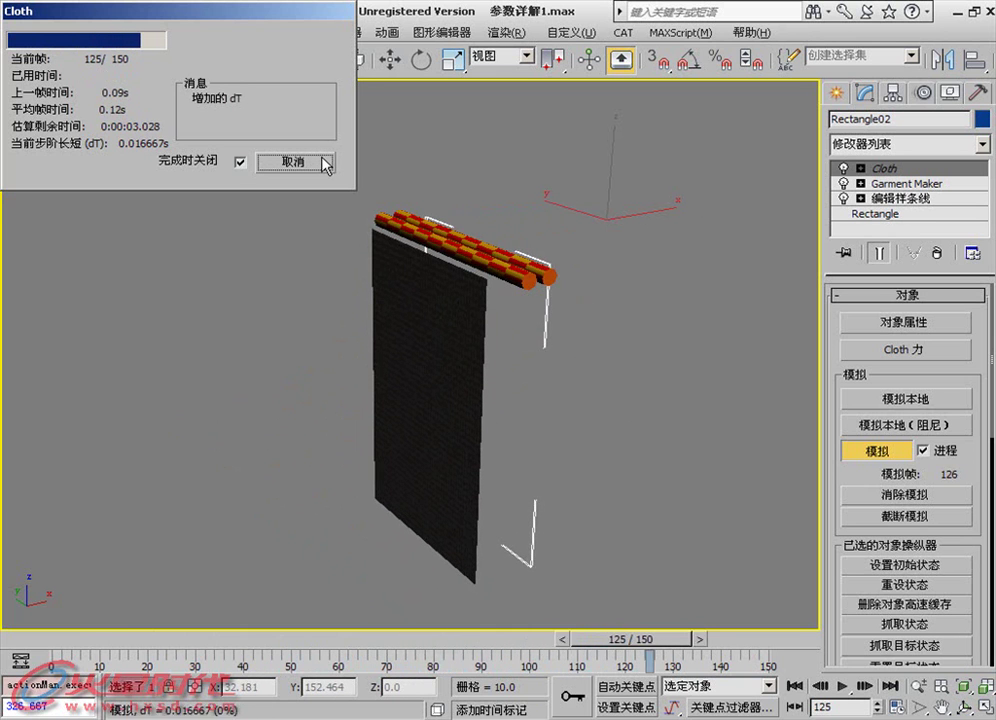
{"action": "left_click", "coordinate": [795, 686]}
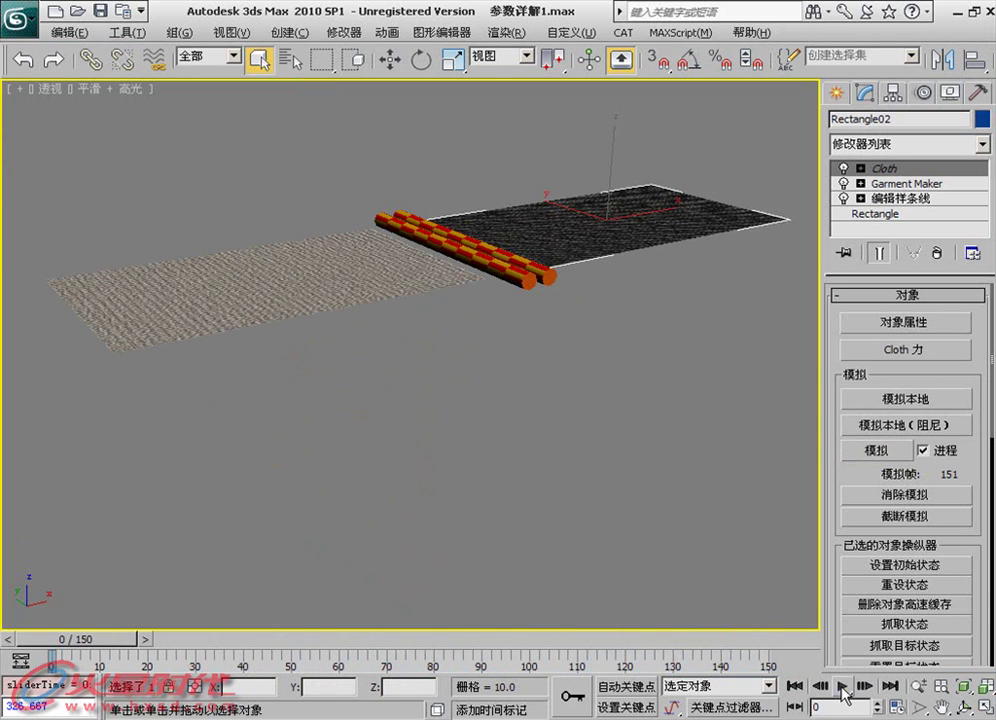
{"action": "left_click", "coordinate": [843, 686]}
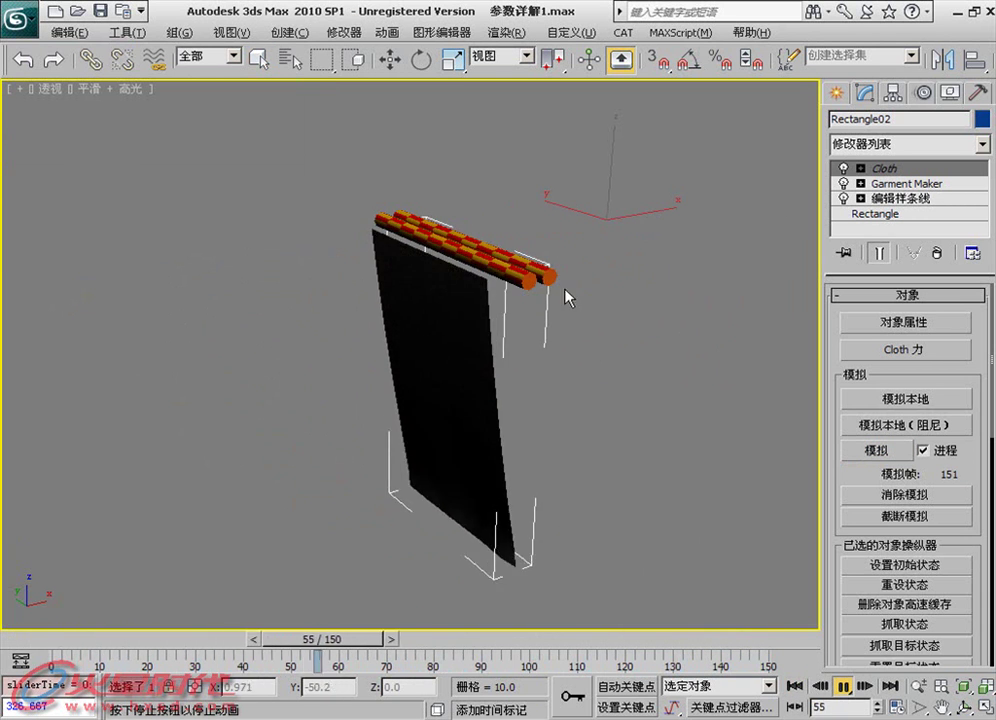
{"action": "left_click", "coordinate": [797, 687]}
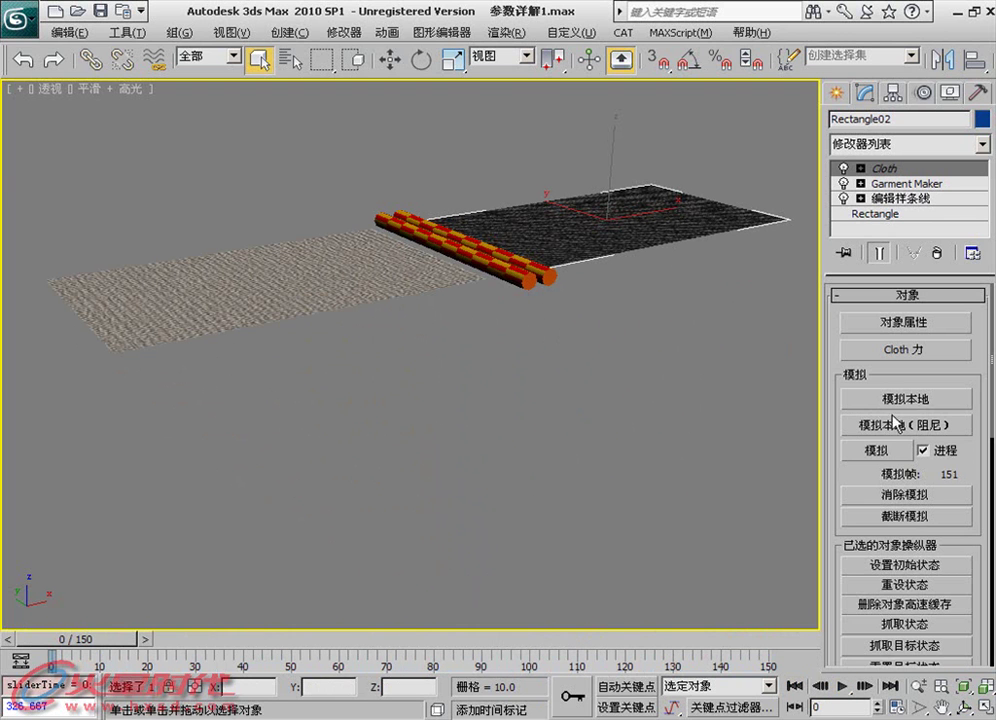
Step: Erase the simulation and enter Rectangle01's Cloth Group sub-object level
{"action": "left_click", "coordinate": [918, 493]}
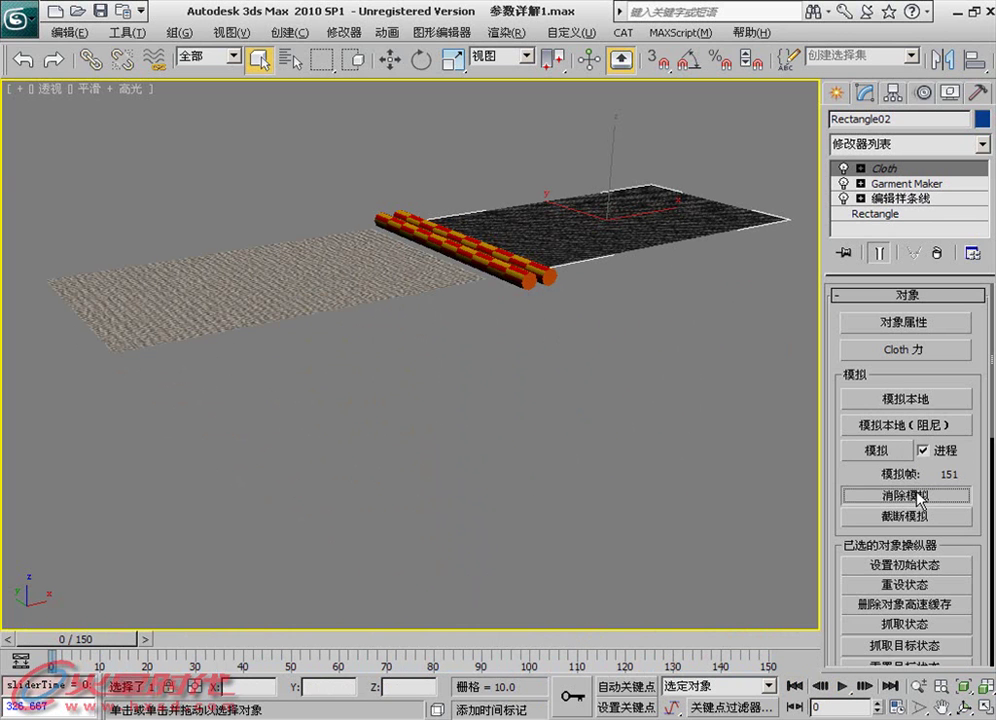
{"action": "left_click", "coordinate": [379, 238]}
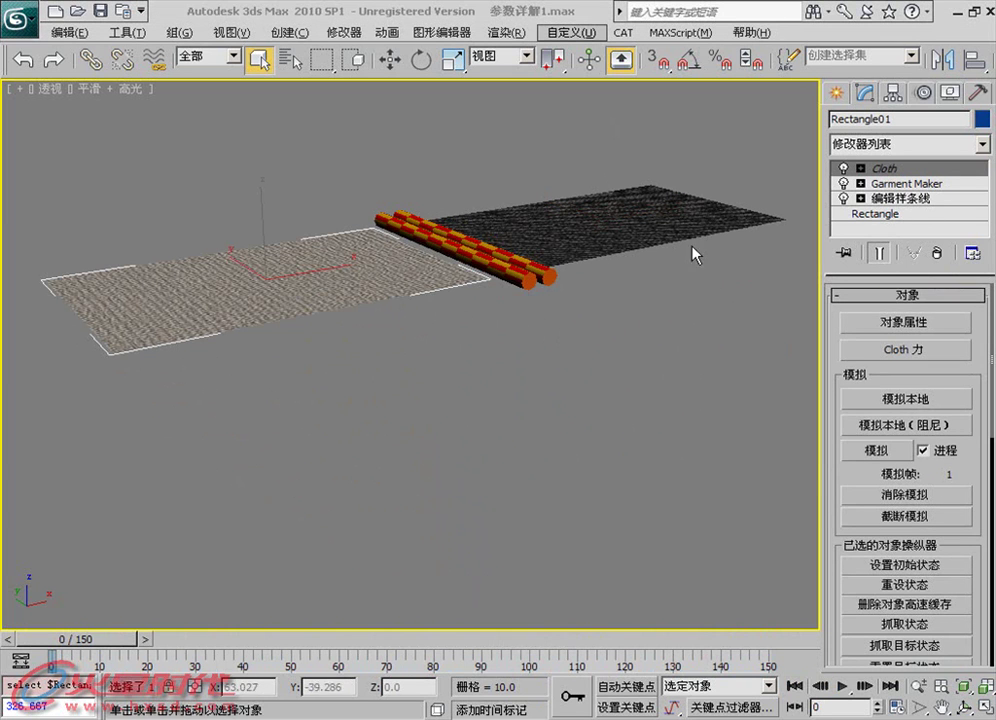
{"action": "left_click", "coordinate": [859, 168]}
{"action": "left_click", "coordinate": [884, 183]}
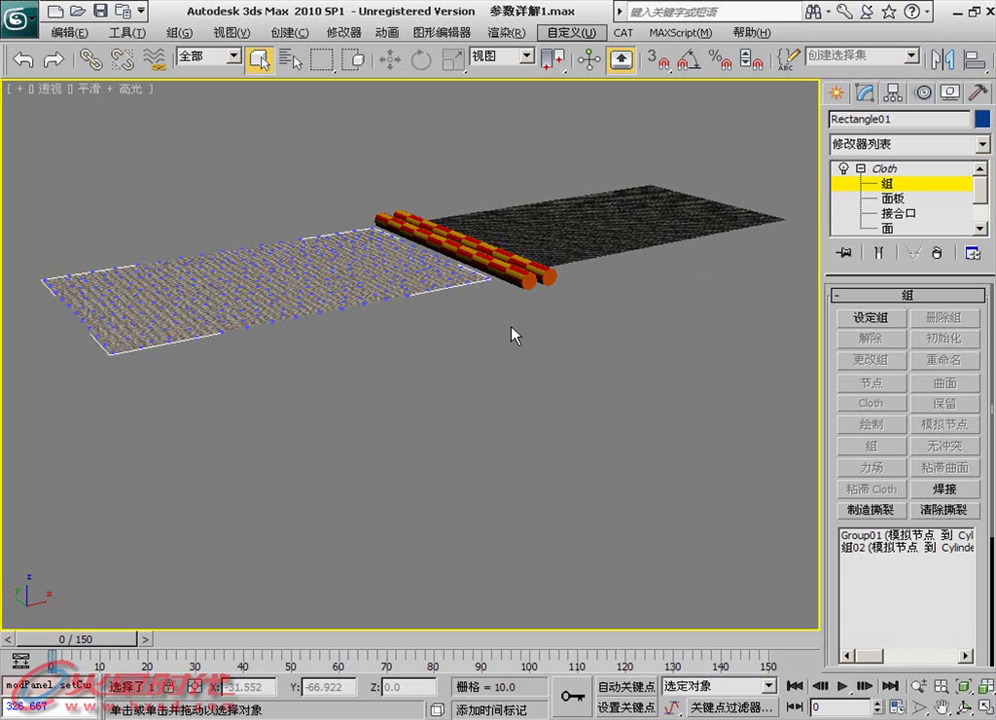
Step: Try several box selections of left-side vertices, clear them, and centre the left cloth in the Top view
{"action": "left_click_drag", "start_coordinate": [180, 228], "coordinate": [43, 488]}
{"action": "left_click_drag", "start_coordinate": [218, 214], "coordinate": [30, 505]}
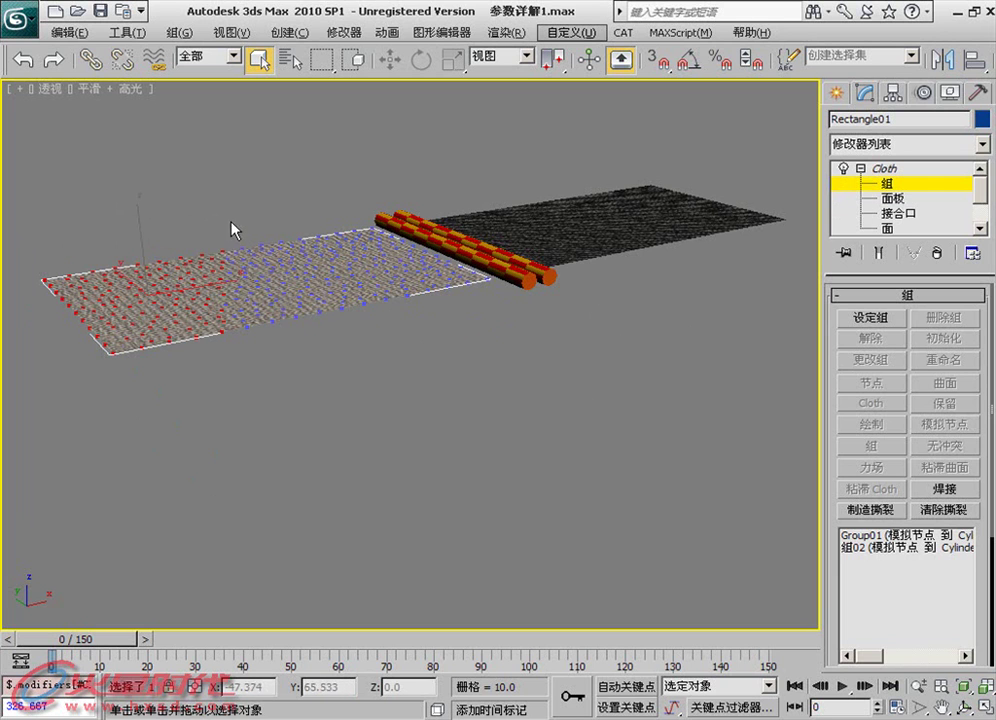
{"action": "left_click_drag", "start_coordinate": [224, 221], "coordinate": [33, 449]}
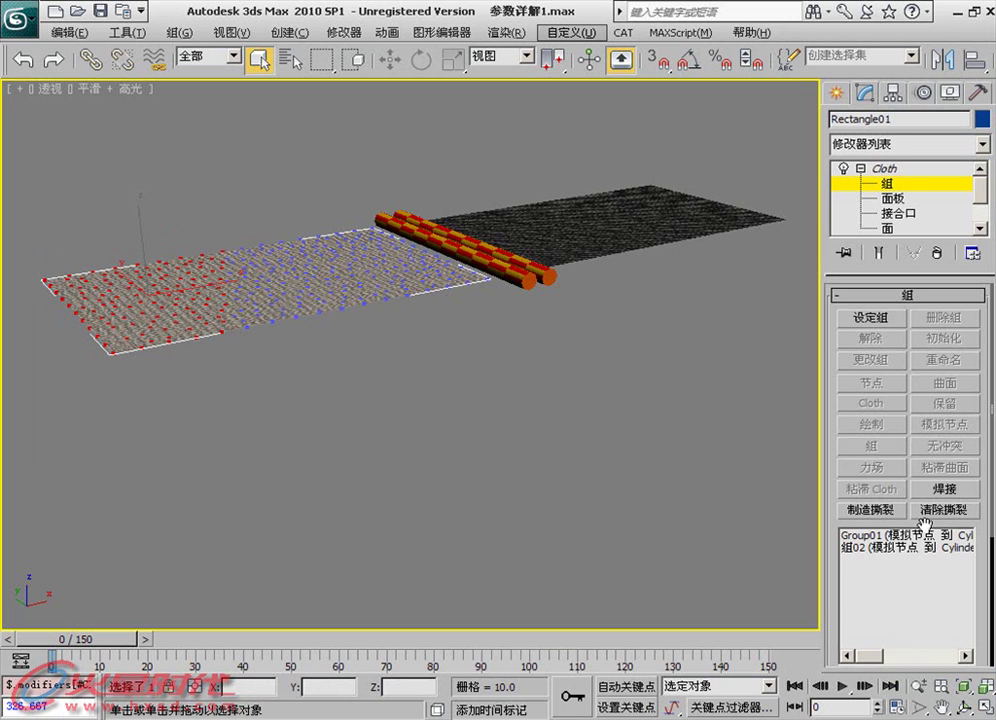
{"action": "left_click_drag", "start_coordinate": [263, 219], "coordinate": [30, 430]}
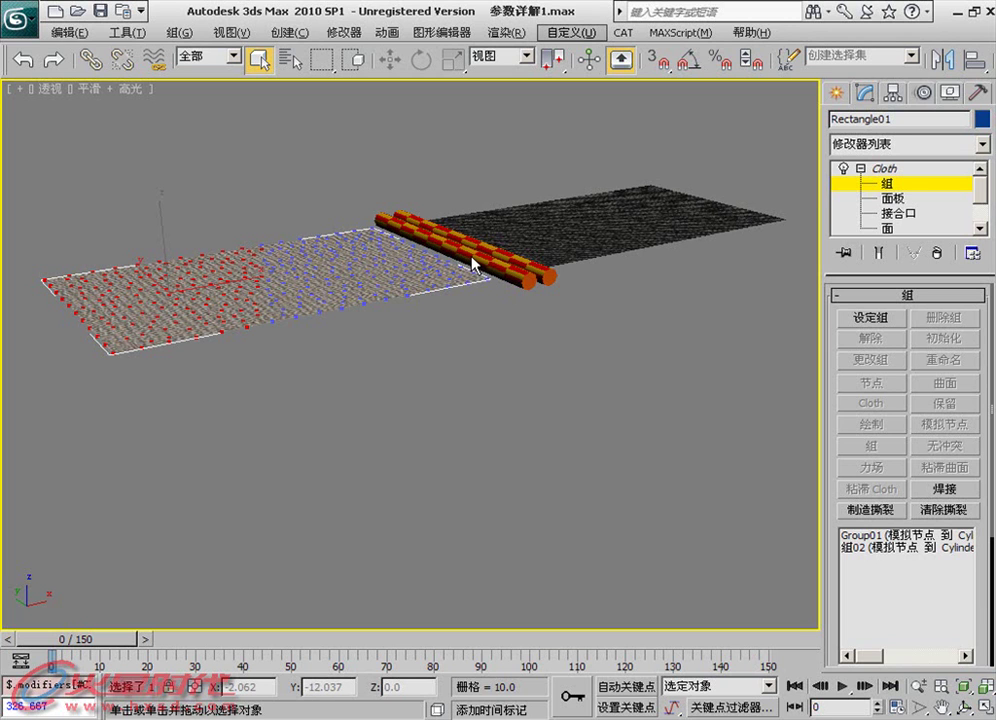
{"action": "left_click", "coordinate": [355, 352]}
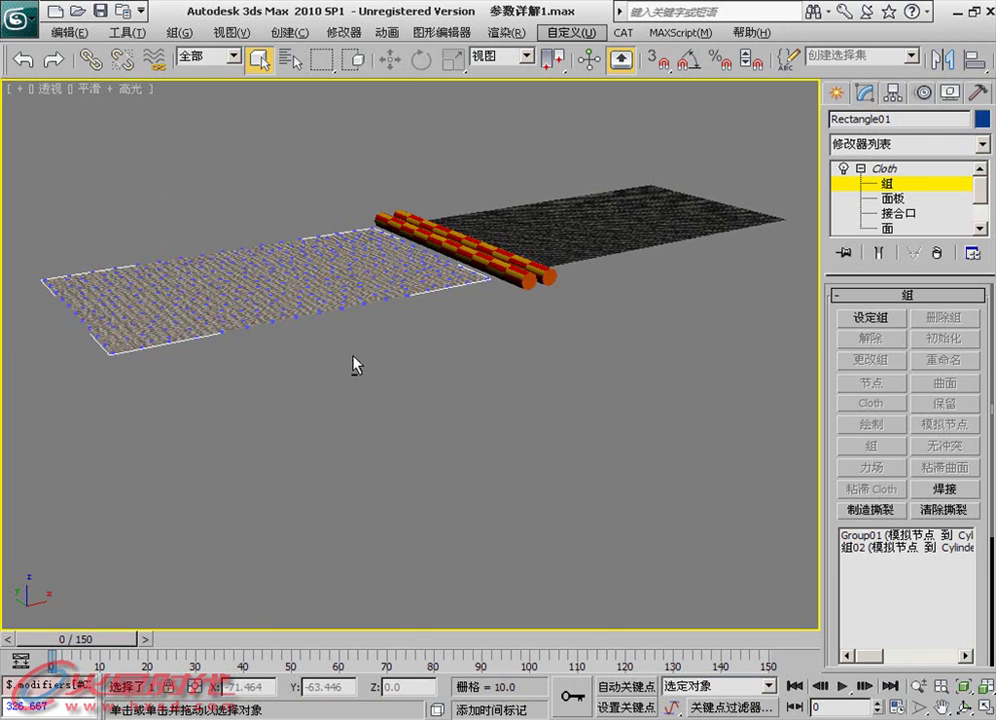
{"action": "key", "text": "alt+w"}
{"action": "key", "text": "alt+w"}
{"action": "mouse_move", "coordinate": [298, 329]}
{"action": "middle_mouse_down"}
{"action": "mouse_move", "coordinate": [367, 327]}
{"action": "mouse_move", "coordinate": [413, 258]}
{"action": "middle_mouse_up"}
Step: Try box, circular and fence region selections on the left panel's vertices
{"action": "left_click_drag", "start_coordinate": [383, 190], "coordinate": [246, 490]}
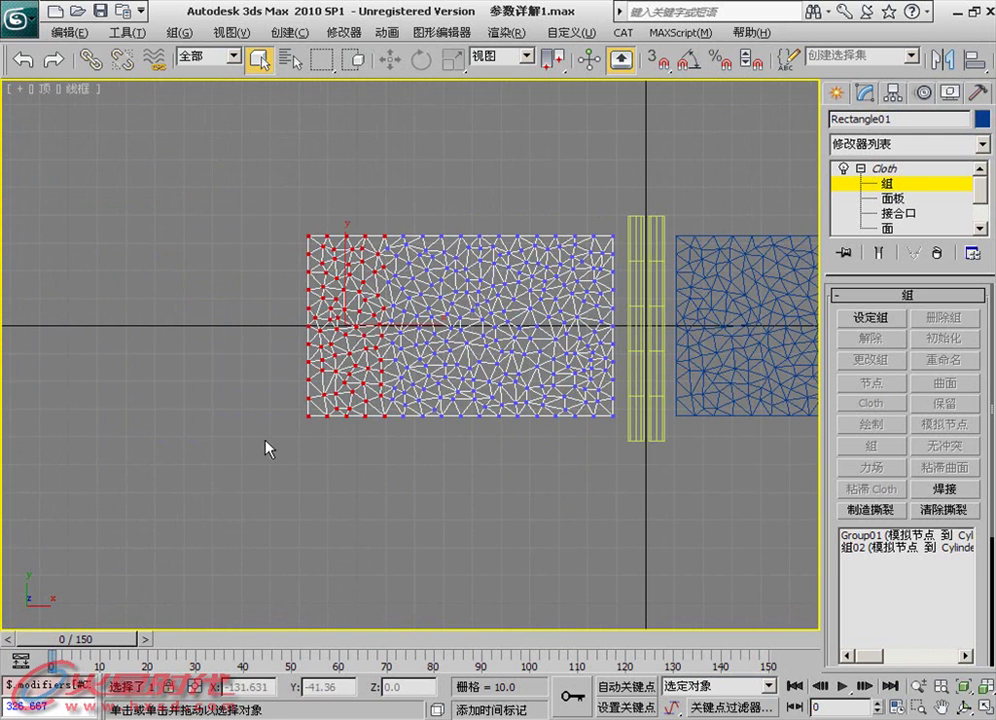
{"action": "left_click_drag", "start_coordinate": [387, 183], "coordinate": [251, 518]}
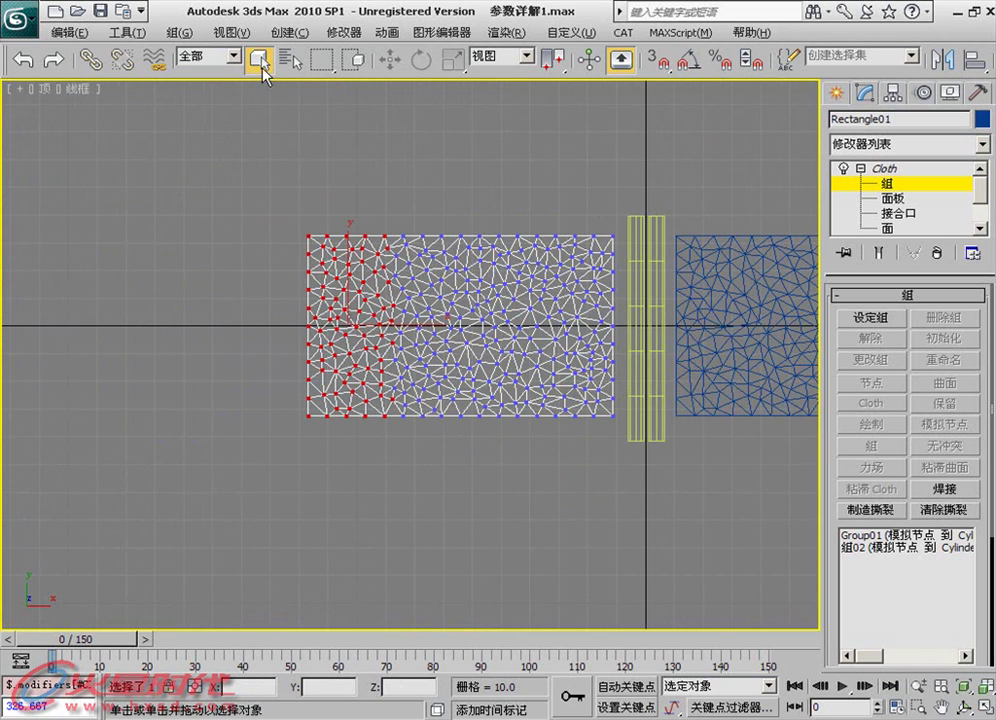
{"action": "left_click_drag", "start_coordinate": [320, 58], "coordinate": [322, 112]}
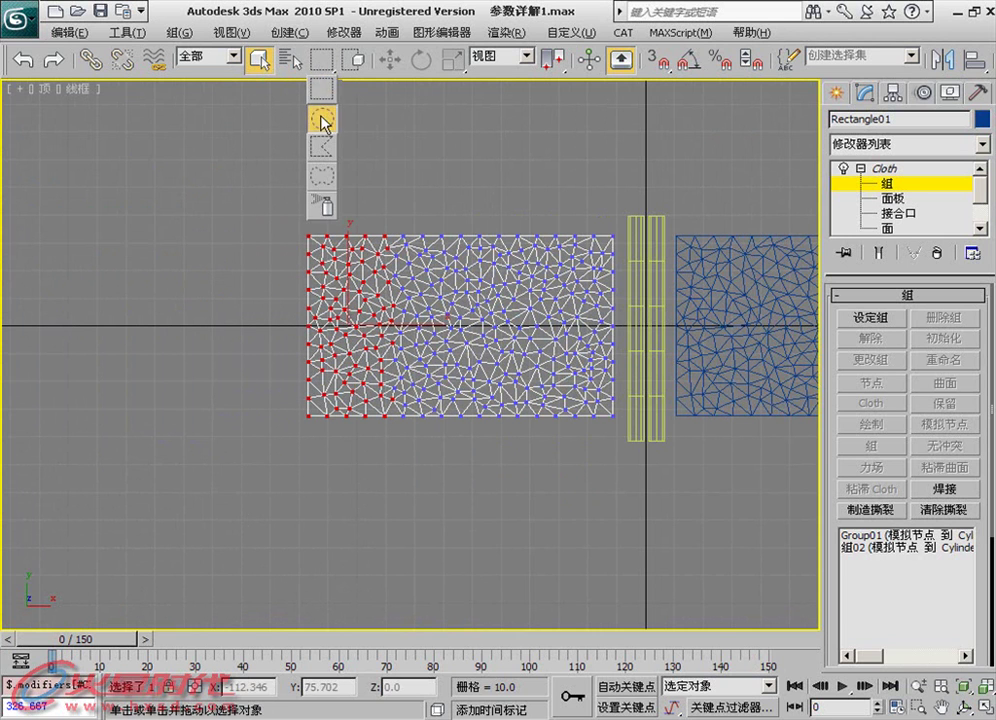
{"action": "left_click_drag", "start_coordinate": [455, 327], "coordinate": [464, 386]}
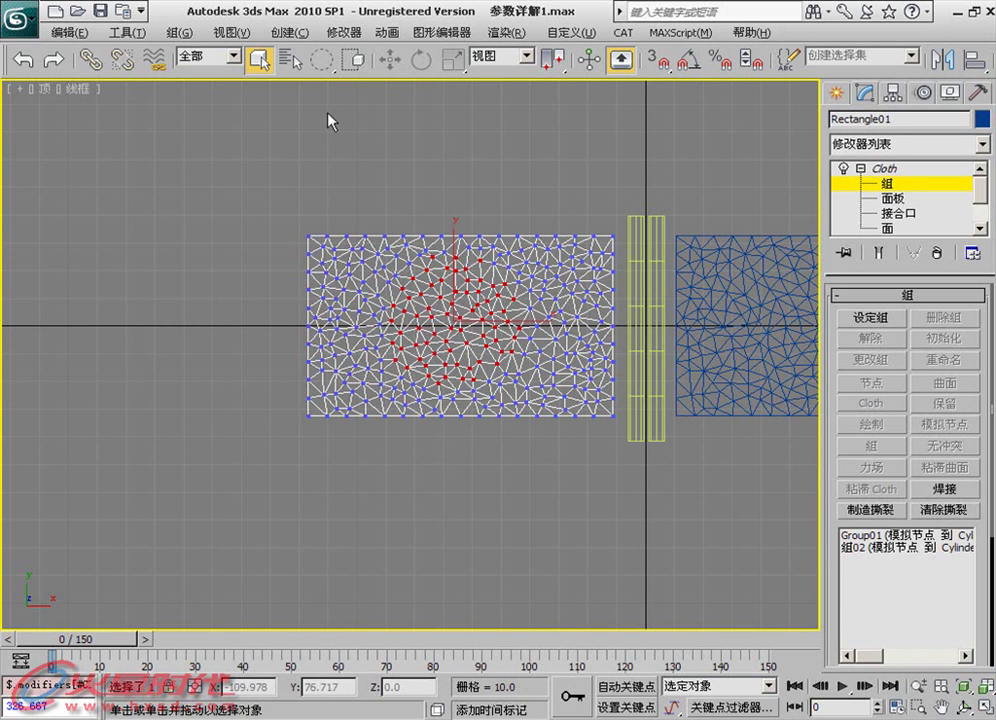
{"action": "left_click_drag", "start_coordinate": [320, 58], "coordinate": [326, 153]}
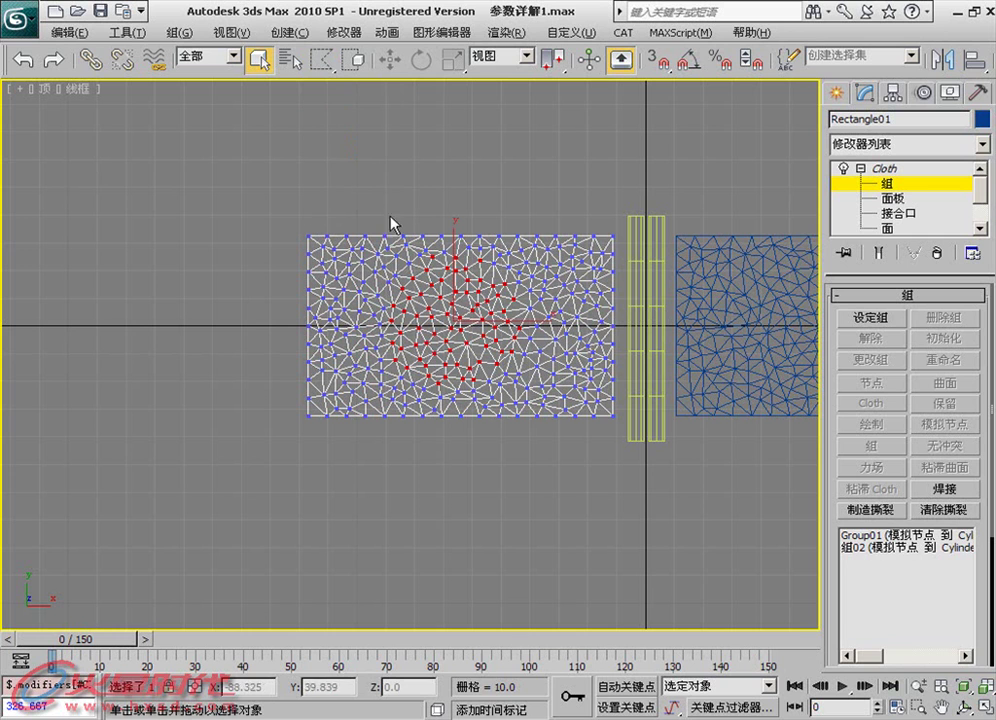
{"action": "left_click", "coordinate": [412, 430]}
{"action": "double_click", "coordinate": [400, 190]}
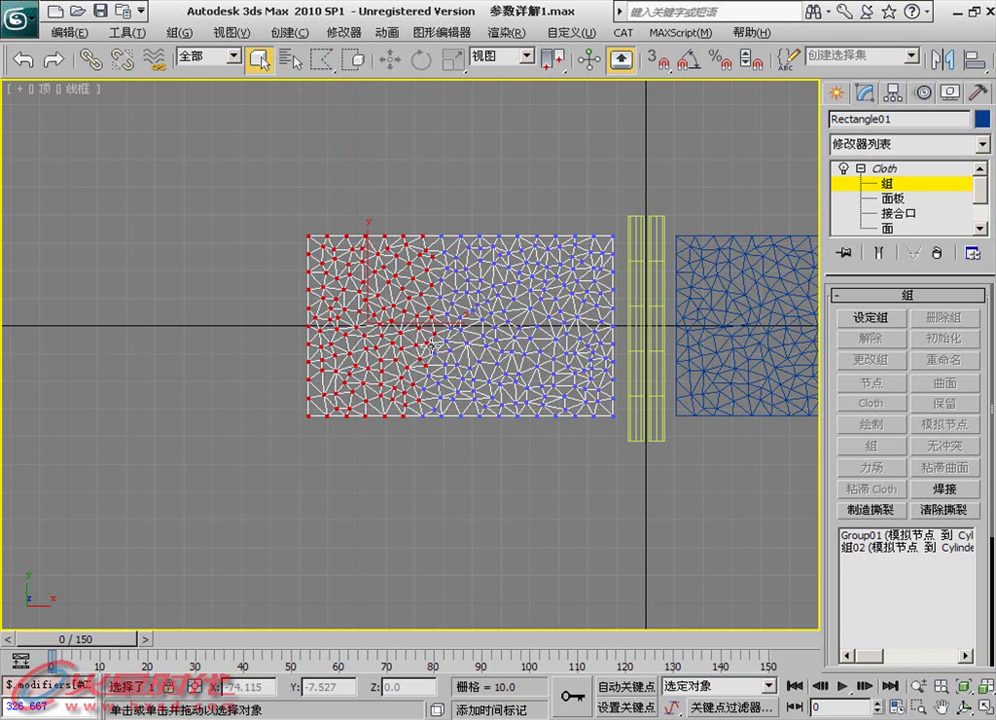
Step: Paint-select vertices, Alt-deselect the upper ones to leave a bottom cluster, and show both panels
{"action": "left_click_drag", "start_coordinate": [331, 66], "coordinate": [327, 210]}
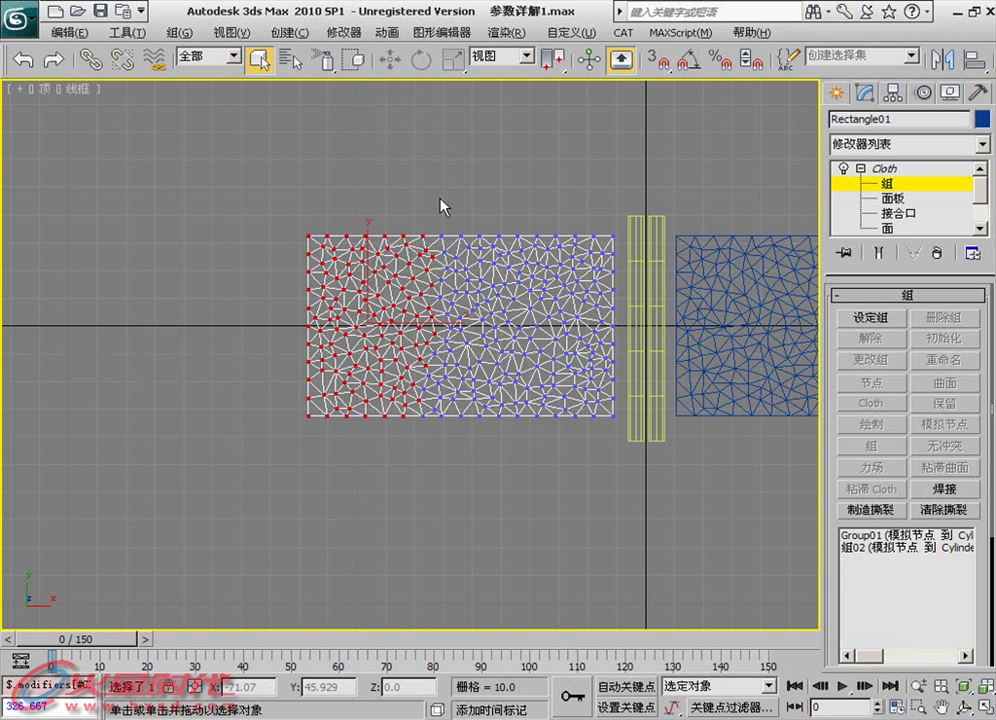
{"action": "mouse_move", "coordinate": [451, 289]}
{"action": "left_mouse_down"}
{"action": "mouse_move", "coordinate": [432, 303]}
{"action": "mouse_move", "coordinate": [473, 241]}
{"action": "mouse_move", "coordinate": [436, 358]}
{"action": "mouse_move", "coordinate": [488, 383]}
{"action": "mouse_move", "coordinate": [456, 378]}
{"action": "mouse_move", "coordinate": [456, 305]}
{"action": "mouse_move", "coordinate": [476, 305]}
{"action": "mouse_move", "coordinate": [481, 318]}
{"action": "mouse_move", "coordinate": [507, 255]}
{"action": "mouse_move", "coordinate": [507, 289]}
{"action": "mouse_move", "coordinate": [531, 238]}
{"action": "mouse_move", "coordinate": [422, 407]}
{"action": "mouse_move", "coordinate": [391, 356]}
{"action": "mouse_move", "coordinate": [391, 258]}
{"action": "mouse_move", "coordinate": [389, 326]}
{"action": "left_mouse_up"}
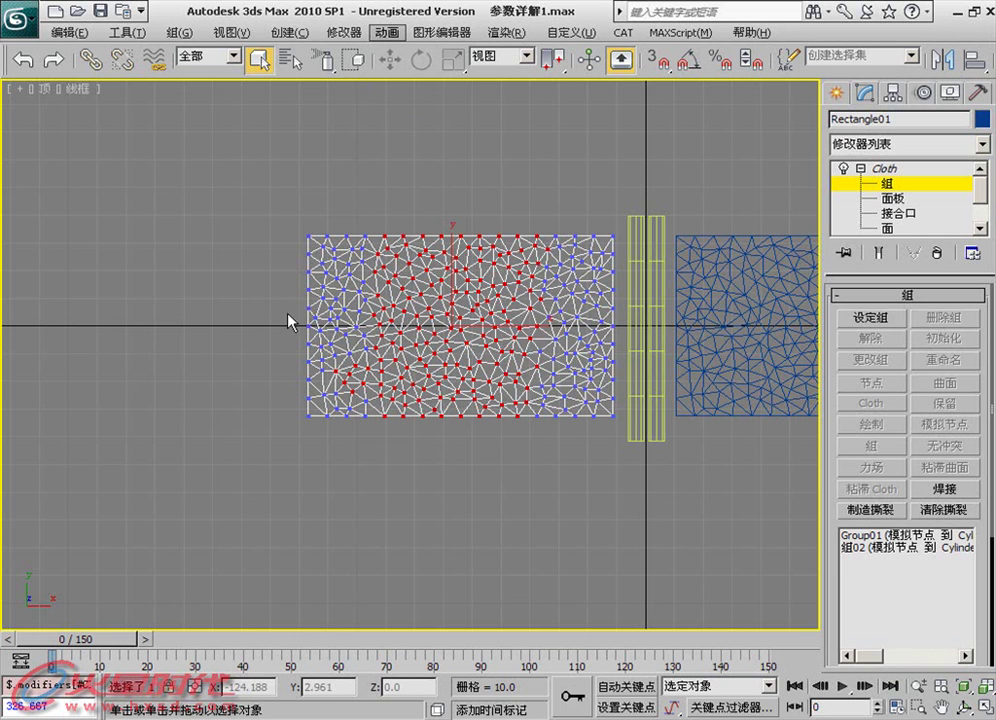
{"action": "mouse_move", "coordinate": [373, 407]}
{"action": "left_mouse_down"}
{"action": "mouse_move", "coordinate": [382, 418]}
{"action": "mouse_move", "coordinate": [384, 390]}
{"action": "left_mouse_up"}
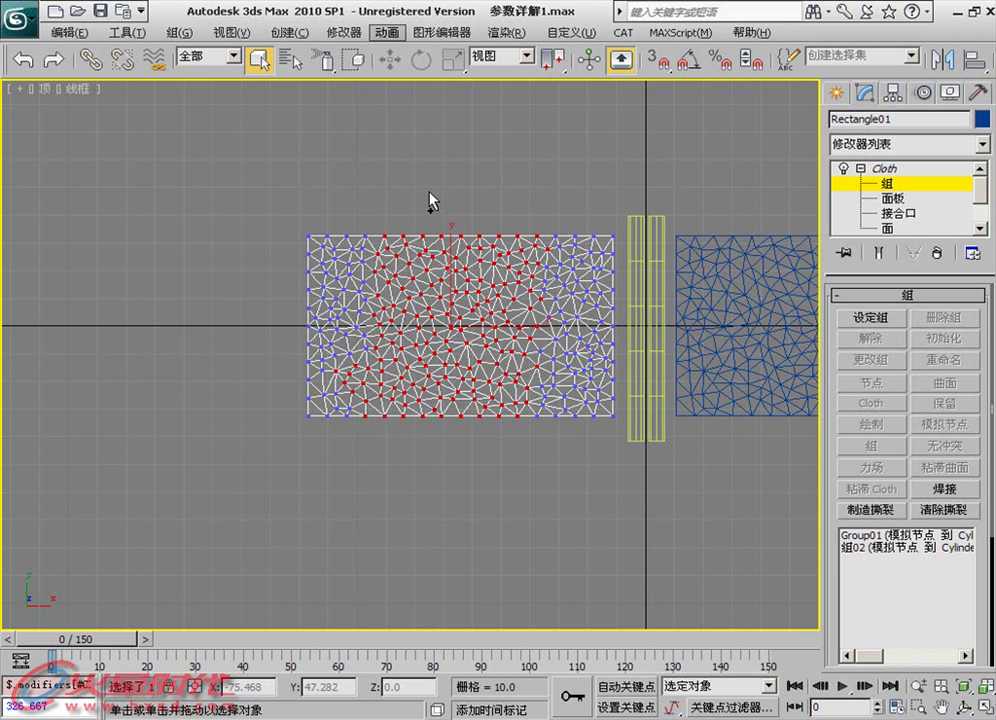
{"action": "mouse_move", "coordinate": [438, 322]}
{"action": "left_mouse_down", "text": "alt"}
{"action": "mouse_move", "coordinate": [469, 216]}
{"action": "mouse_move", "coordinate": [465, 300]}
{"action": "mouse_move", "coordinate": [407, 271]}
{"action": "mouse_move", "coordinate": [556, 262]}
{"action": "mouse_move", "coordinate": [545, 225]}
{"action": "mouse_move", "coordinate": [533, 378]}
{"action": "mouse_move", "coordinate": [356, 296]}
{"action": "mouse_move", "coordinate": [393, 267]}
{"action": "mouse_move", "coordinate": [382, 333]}
{"action": "mouse_move", "coordinate": [414, 340]}
{"action": "mouse_move", "coordinate": [378, 347]}
{"action": "mouse_move", "coordinate": [498, 351]}
{"action": "mouse_move", "coordinate": [348, 367]}
{"action": "mouse_move", "coordinate": [342, 416]}
{"action": "mouse_move", "coordinate": [338, 402]}
{"action": "left_mouse_up", "text": "alt"}
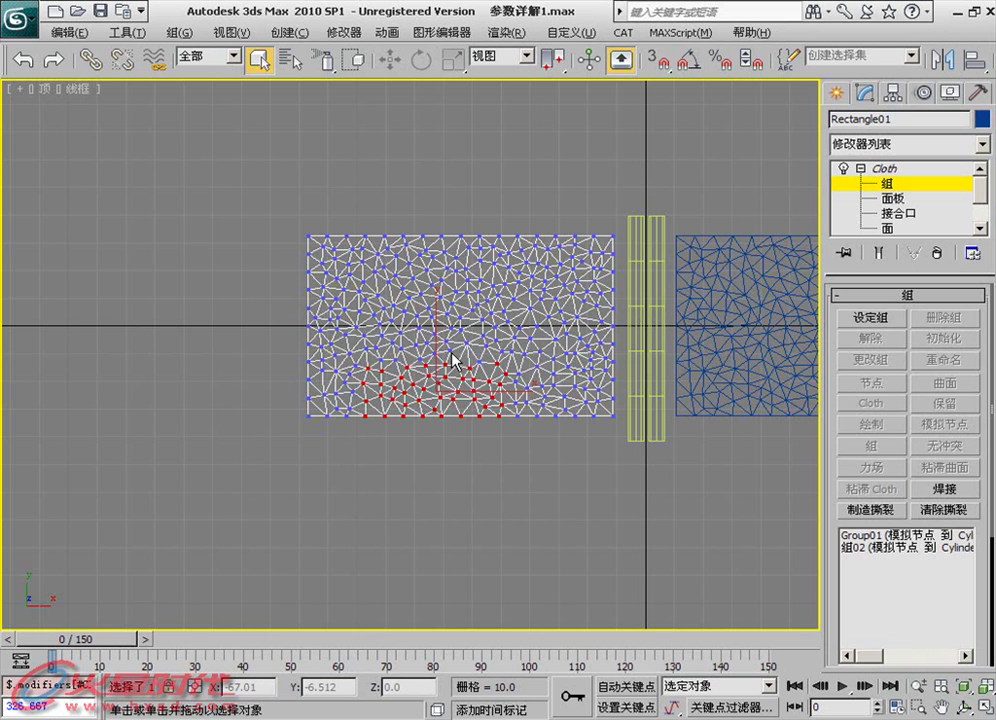
{"action": "middle_click_drag", "start_coordinate": [496, 256], "coordinate": [290, 245]}
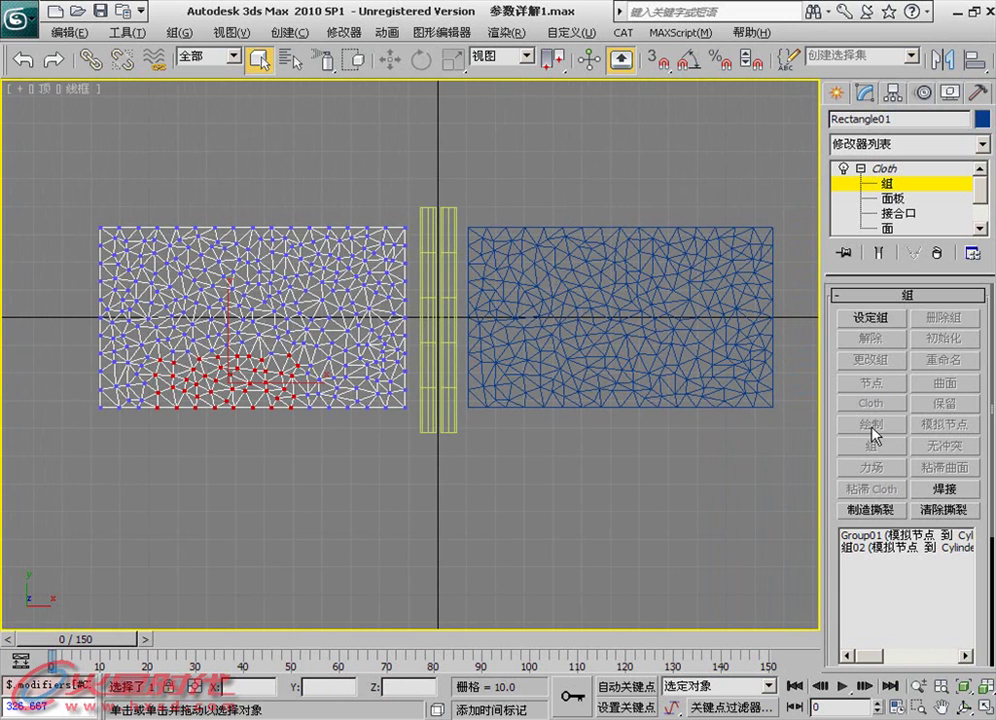
Step: Box-select vertices at the top-left corner and right edge, then clear the selection
{"action": "left_click_drag", "start_coordinate": [835, 482], "coordinate": [829, 311]}
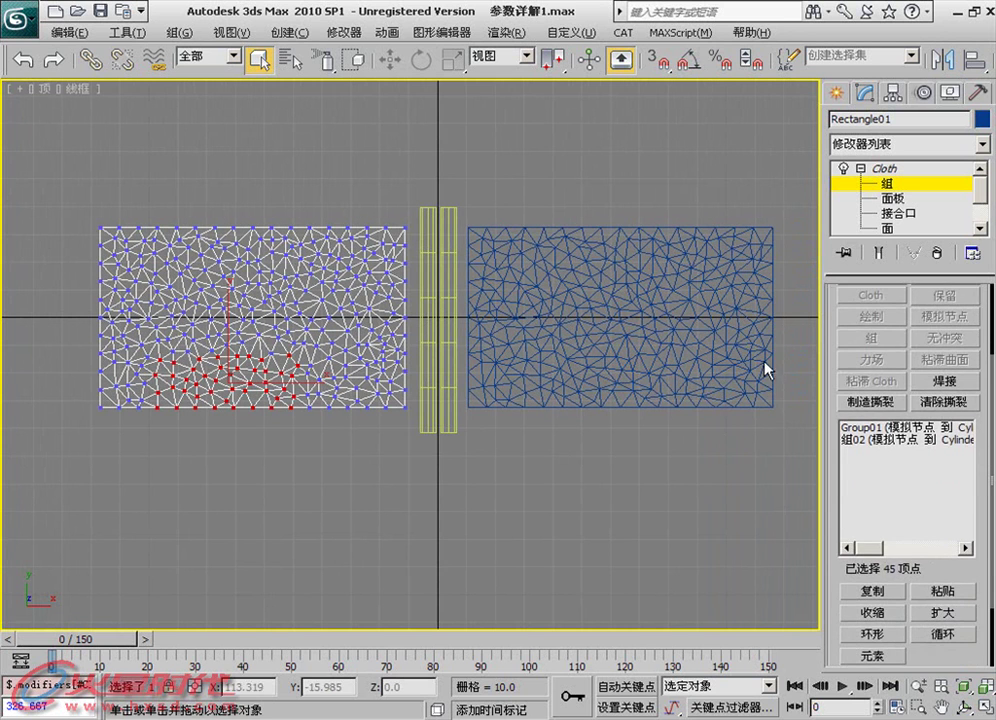
{"action": "left_click_drag", "start_coordinate": [335, 222], "coordinate": [382, 378]}
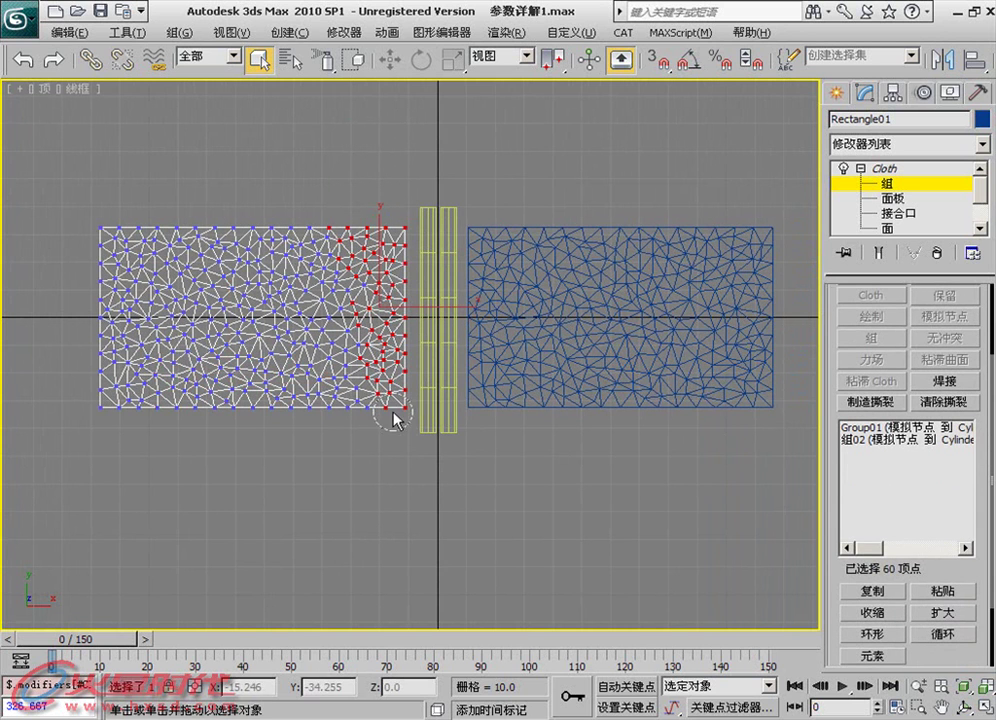
{"action": "mouse_move", "coordinate": [92, 182]}
{"action": "left_mouse_down"}
{"action": "mouse_move", "coordinate": [140, 235]}
{"action": "mouse_move", "coordinate": [116, 327]}
{"action": "mouse_move", "coordinate": [122, 393]}
{"action": "left_mouse_up"}
{"action": "left_click_drag", "start_coordinate": [360, 218], "coordinate": [384, 345]}
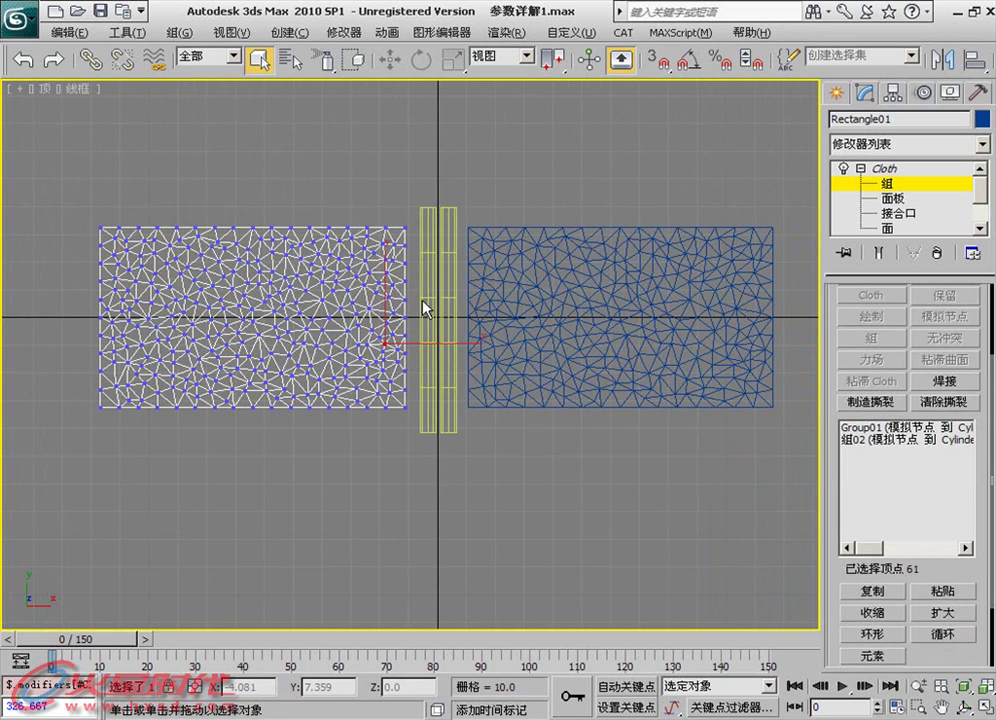
{"action": "left_click", "coordinate": [560, 142]}
{"action": "scroll", "coordinate": [905, 580], "scroll_direction": "down", "scroll_amount": 3}
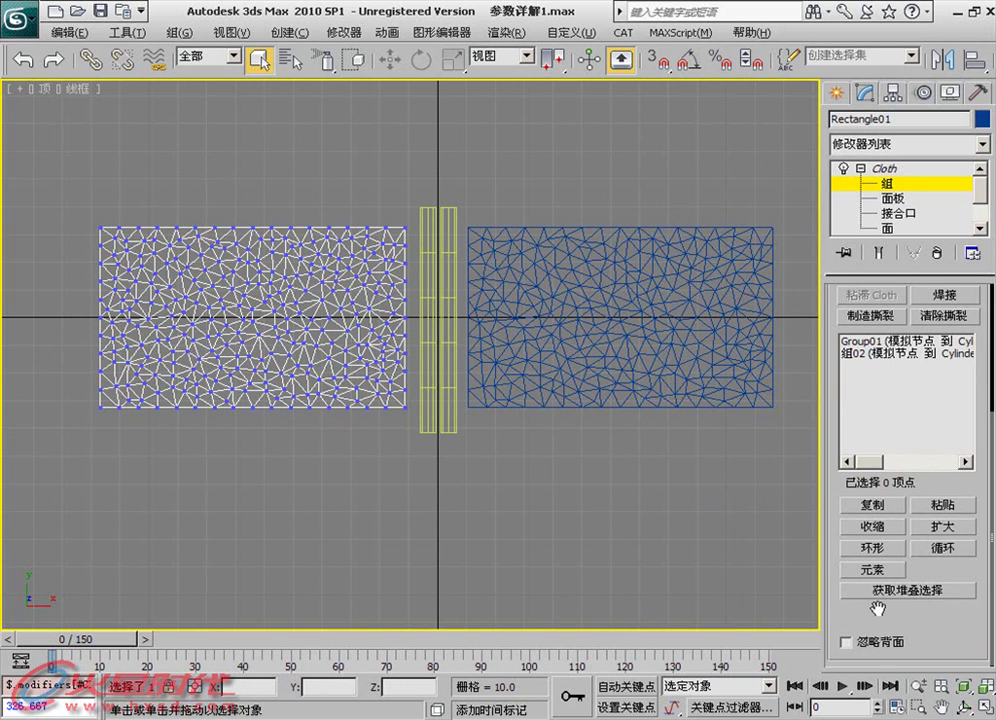
{"action": "scroll", "coordinate": [930, 500], "scroll_direction": "up", "scroll_amount": 3}
{"action": "scroll", "coordinate": [910, 480], "scroll_direction": "up", "scroll_amount": 1}
Step: Select Group01 and browse the cloth Presets list in Group Parameters without choosing one
{"action": "left_click", "coordinate": [904, 464]}
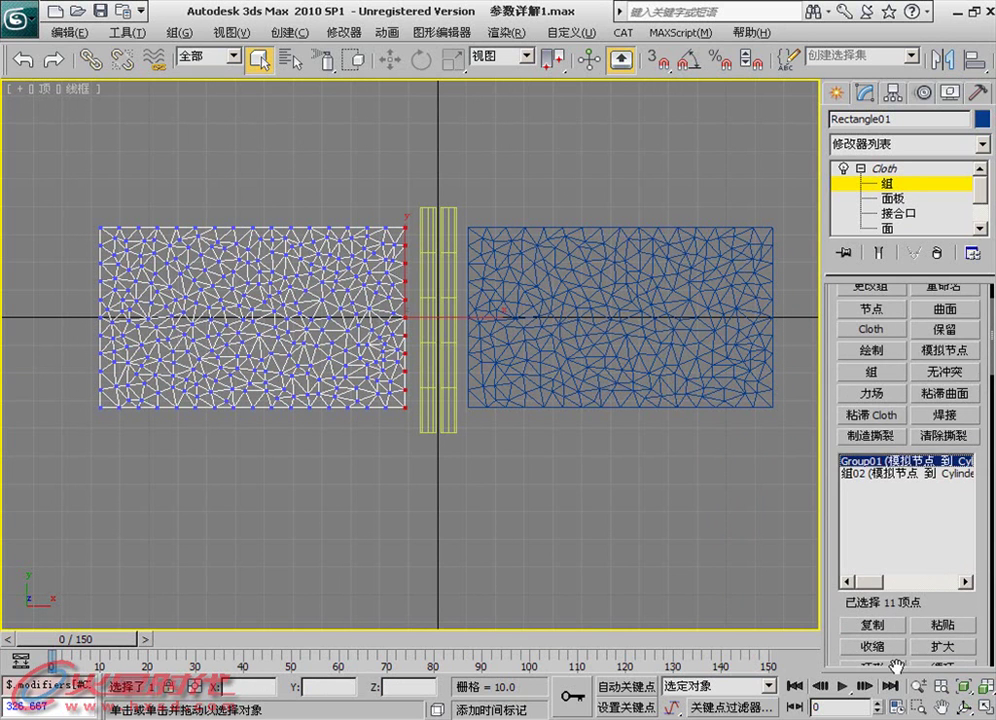
{"action": "left_click_drag", "start_coordinate": [857, 629], "coordinate": [849, 372]}
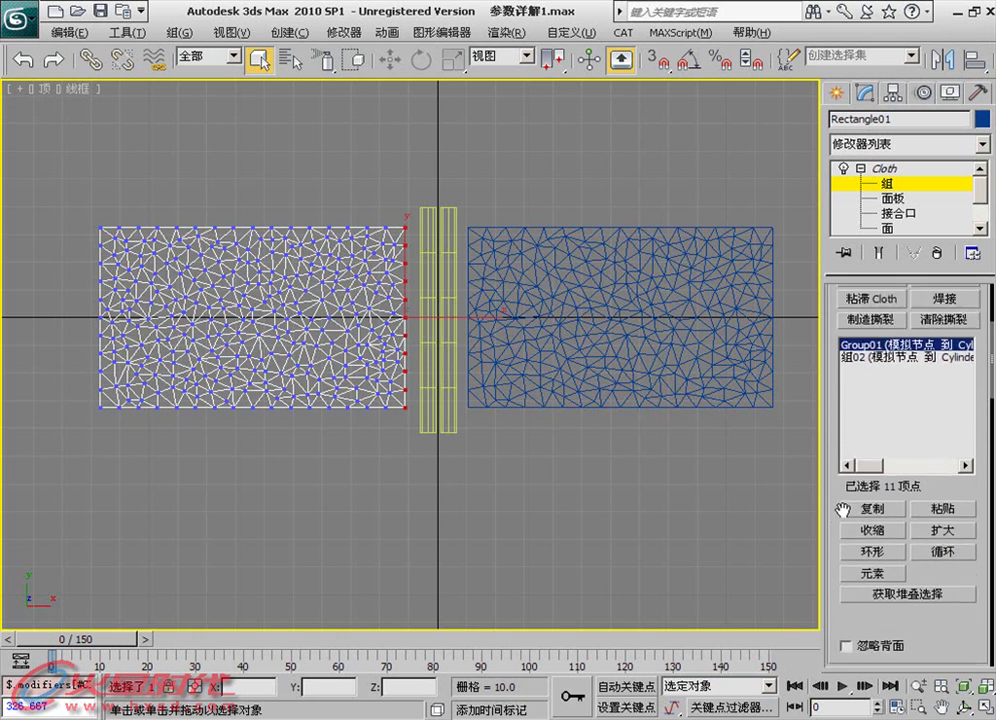
{"action": "scroll", "coordinate": [971, 500], "scroll_direction": "down", "scroll_amount": 3}
{"action": "scroll", "coordinate": [968, 480], "scroll_direction": "down", "scroll_amount": 1}
{"action": "scroll", "coordinate": [958, 495], "scroll_direction": "down", "scroll_amount": 2}
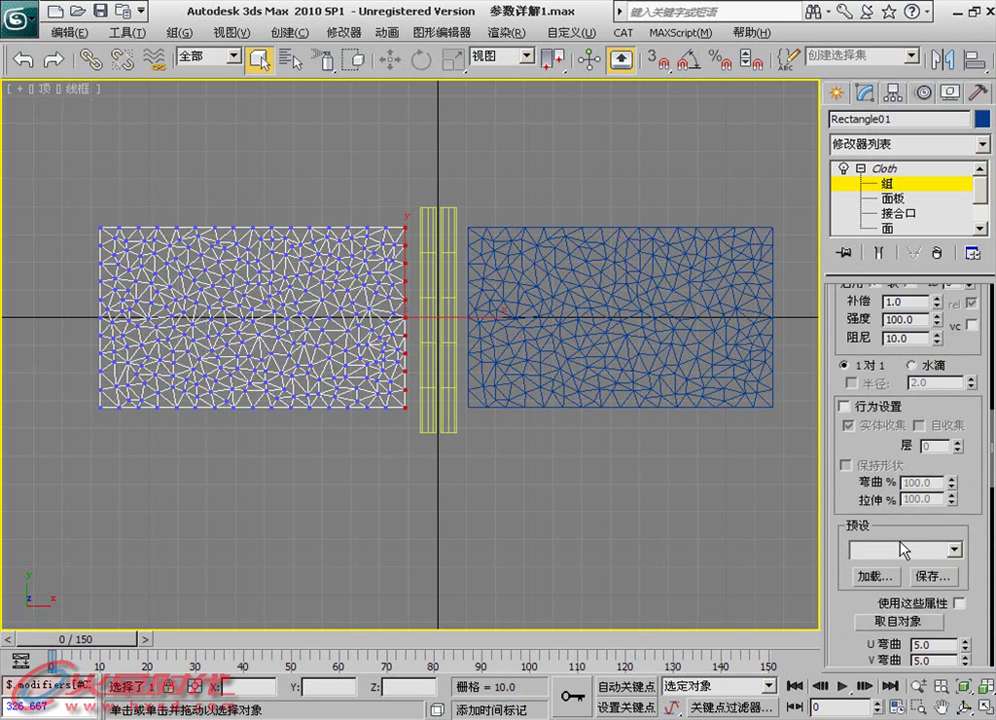
{"action": "scroll", "coordinate": [890, 520], "scroll_direction": "down", "scroll_amount": 1}
{"action": "left_click", "coordinate": [953, 493]}
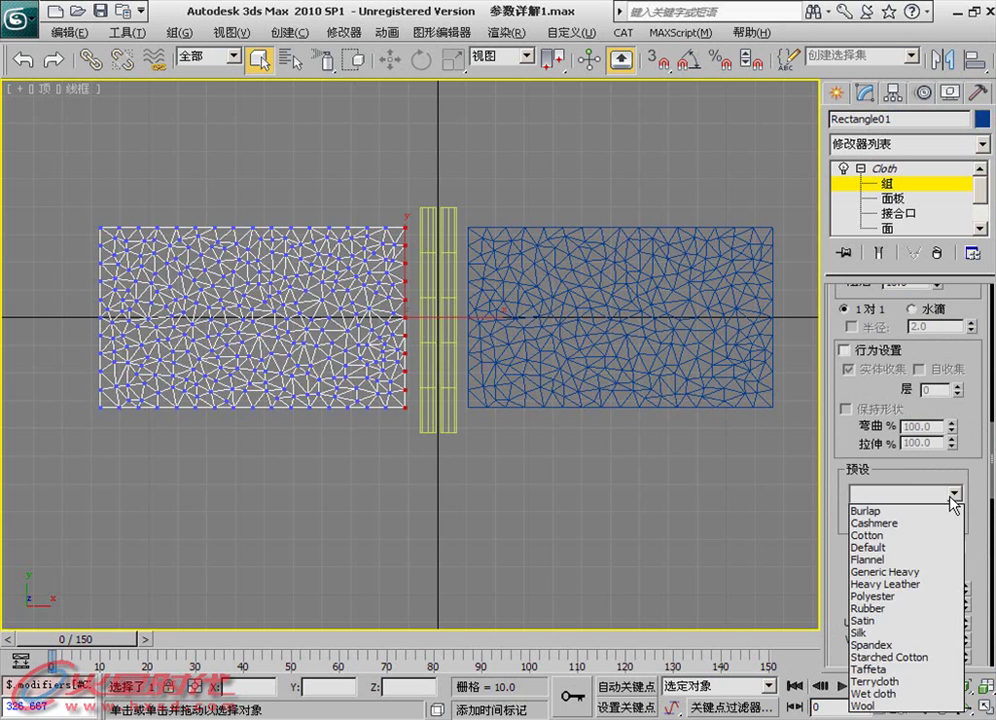
{"action": "left_click", "coordinate": [951, 494]}
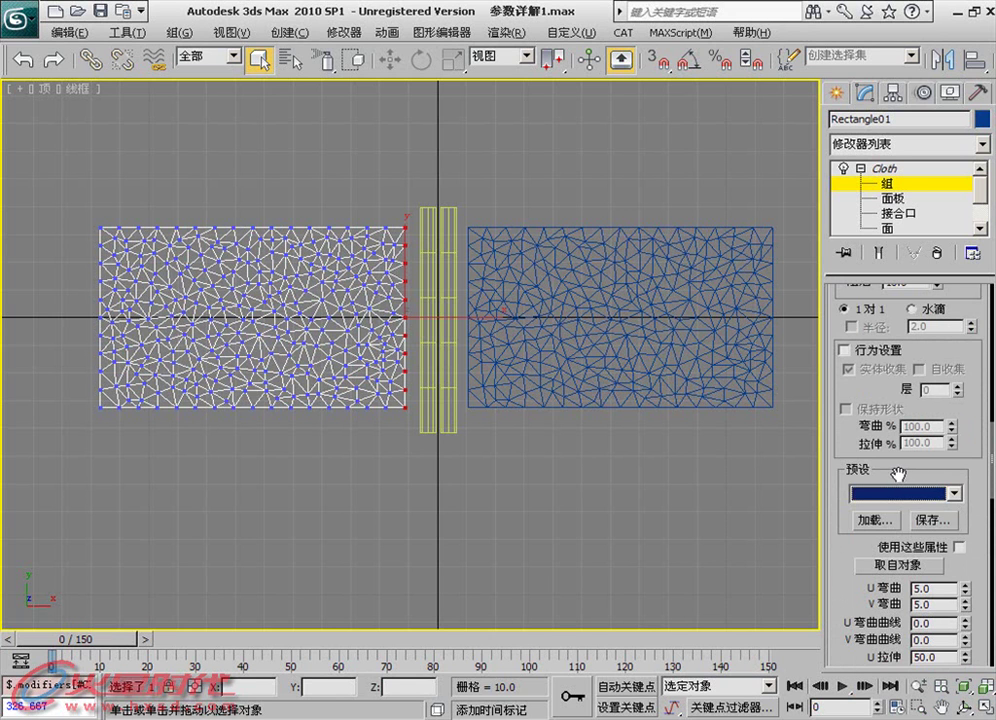
Step: Paint-select vertices across the right half, down the right edge, and along the left side
{"action": "mouse_move", "coordinate": [282, 215]}
{"action": "left_mouse_down"}
{"action": "mouse_move", "coordinate": [289, 396]}
{"action": "mouse_move", "coordinate": [355, 222]}
{"action": "mouse_move", "coordinate": [329, 238]}
{"action": "mouse_move", "coordinate": [311, 289]}
{"action": "mouse_move", "coordinate": [371, 258]}
{"action": "mouse_move", "coordinate": [421, 197]}
{"action": "mouse_move", "coordinate": [400, 322]}
{"action": "left_mouse_up"}
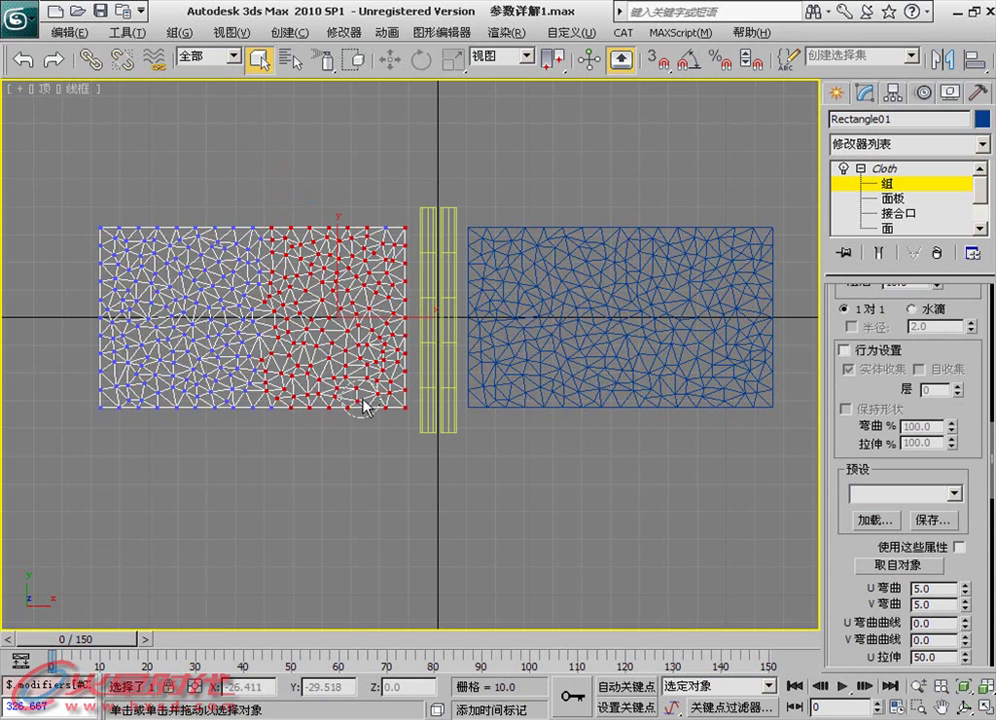
{"action": "mouse_move", "coordinate": [400, 260]}
{"action": "left_mouse_down"}
{"action": "mouse_move", "coordinate": [405, 373]}
{"action": "mouse_move", "coordinate": [371, 411]}
{"action": "mouse_move", "coordinate": [356, 456]}
{"action": "left_mouse_up"}
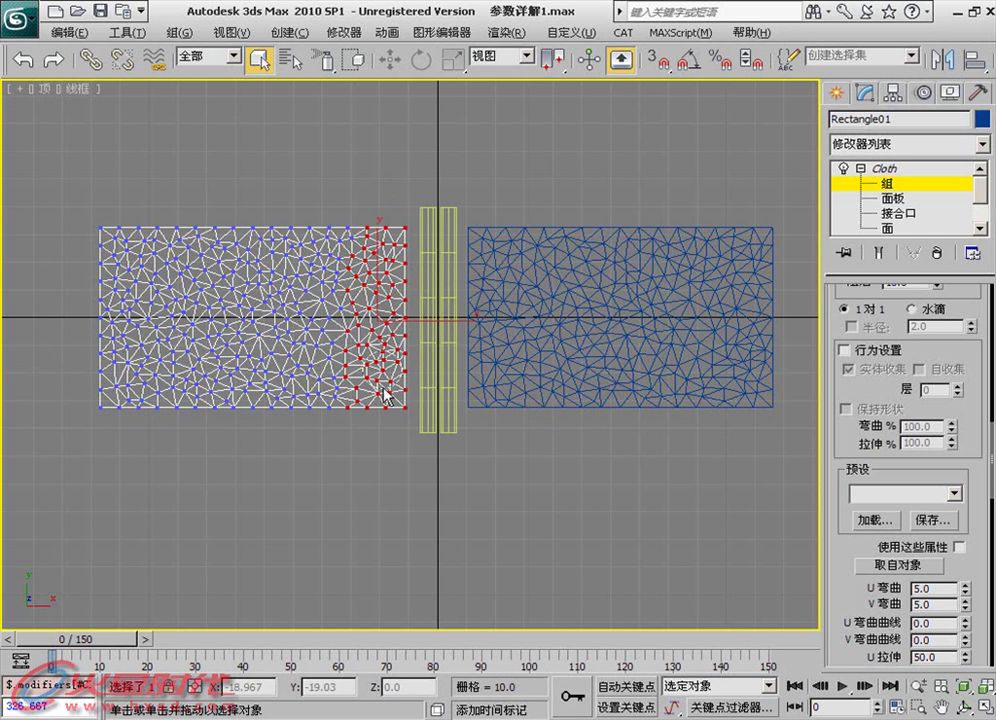
{"action": "mouse_move", "coordinate": [160, 190]}
{"action": "left_mouse_down"}
{"action": "mouse_move", "coordinate": [171, 405]}
{"action": "mouse_move", "coordinate": [207, 422]}
{"action": "mouse_move", "coordinate": [218, 249]}
{"action": "mouse_move", "coordinate": [140, 282]}
{"action": "mouse_move", "coordinate": [147, 358]}
{"action": "mouse_move", "coordinate": [151, 271]}
{"action": "mouse_move", "coordinate": [129, 251]}
{"action": "mouse_move", "coordinate": [107, 280]}
{"action": "mouse_move", "coordinate": [101, 428]}
{"action": "left_mouse_up"}
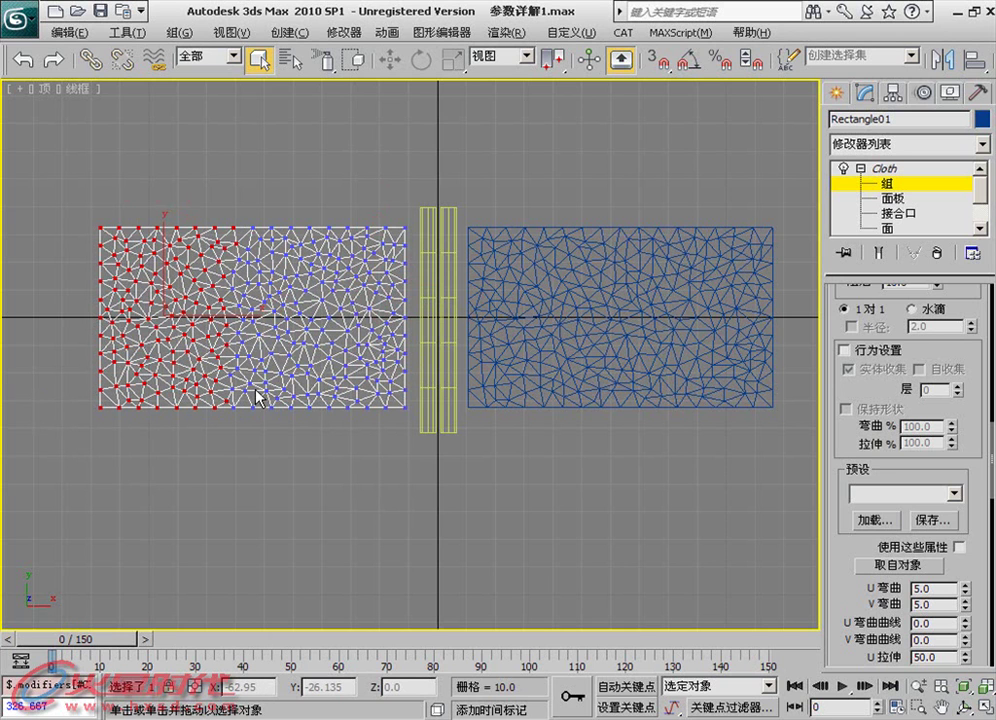
Step: Return to Cloth object level, re-enter Group editing, and select vertices along the cloth's top edge
{"action": "scroll", "coordinate": [858, 520], "scroll_direction": "up", "scroll_amount": 5}
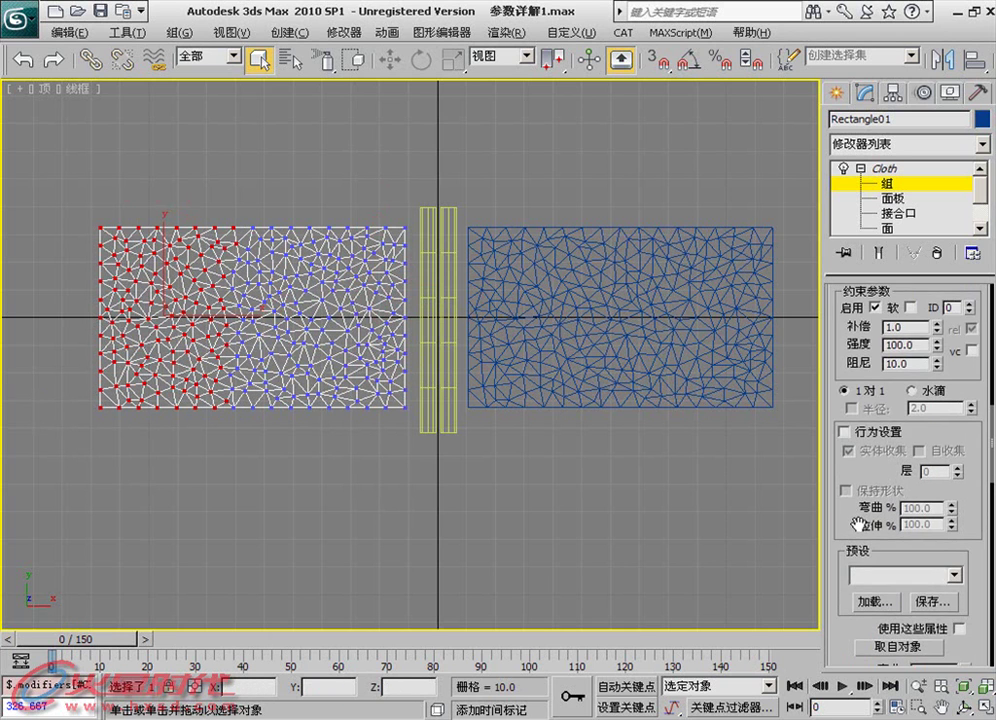
{"action": "scroll", "coordinate": [858, 520], "scroll_direction": "up", "scroll_amount": 3}
{"action": "scroll", "coordinate": [835, 522], "scroll_direction": "up", "scroll_amount": 3}
{"action": "scroll", "coordinate": [848, 471], "scroll_direction": "up", "scroll_amount": 3}
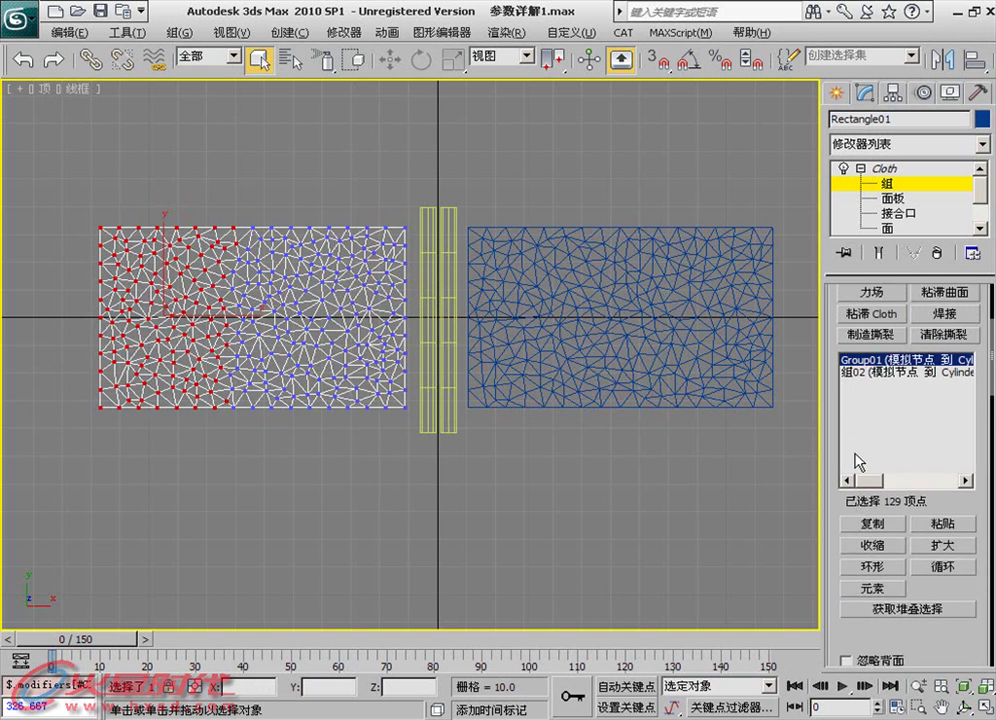
{"action": "scroll", "coordinate": [865, 320], "scroll_direction": "up", "scroll_amount": 3}
{"action": "left_click", "coordinate": [892, 170]}
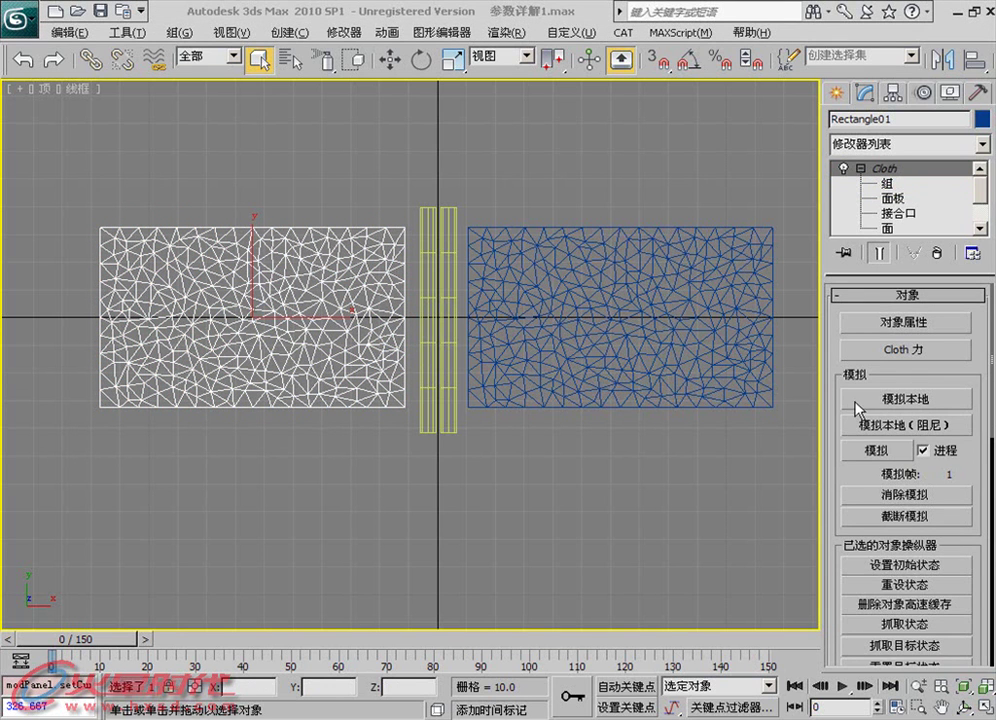
{"action": "left_click", "coordinate": [886, 183]}
{"action": "mouse_move", "coordinate": [280, 265]}
{"action": "left_mouse_down"}
{"action": "mouse_move", "coordinate": [196, 243]}
{"action": "mouse_move", "coordinate": [178, 193]}
{"action": "left_mouse_up"}
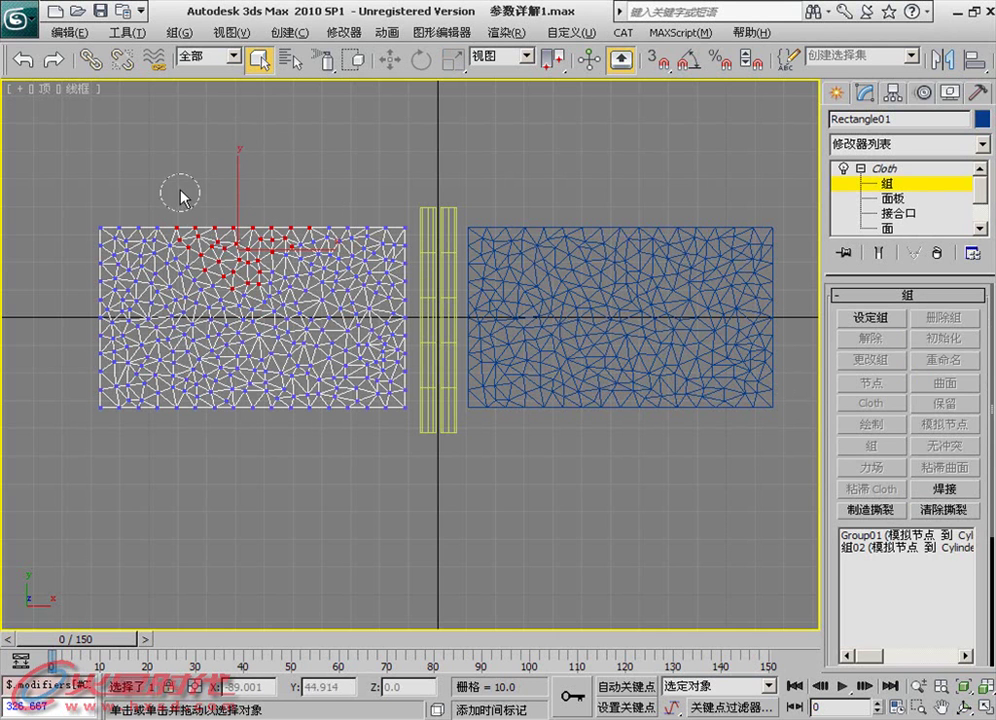
Step: Reselect Group01 and select a patch of vertices in the upper middle, extending it down-left
{"action": "scroll", "coordinate": [850, 470], "scroll_direction": "down", "scroll_amount": 5}
{"action": "scroll", "coordinate": [849, 480], "scroll_direction": "up", "scroll_amount": 1}
{"action": "scroll", "coordinate": [866, 497], "scroll_direction": "up", "scroll_amount": 1}
{"action": "left_click", "coordinate": [872, 426]}
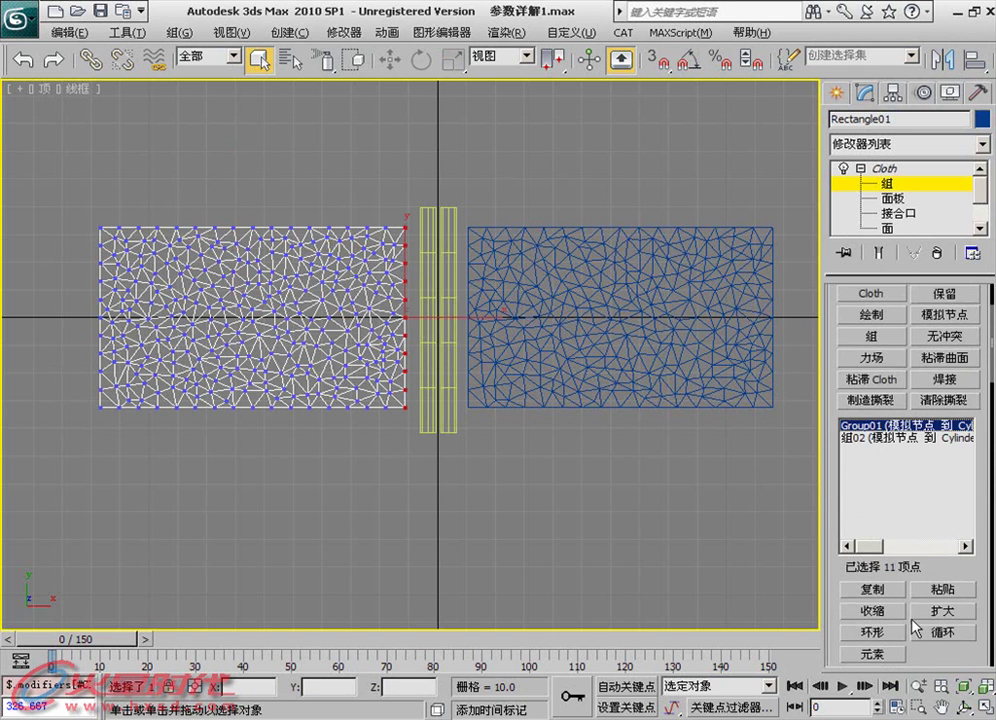
{"action": "left_click_drag", "start_coordinate": [917, 661], "coordinate": [912, 390]}
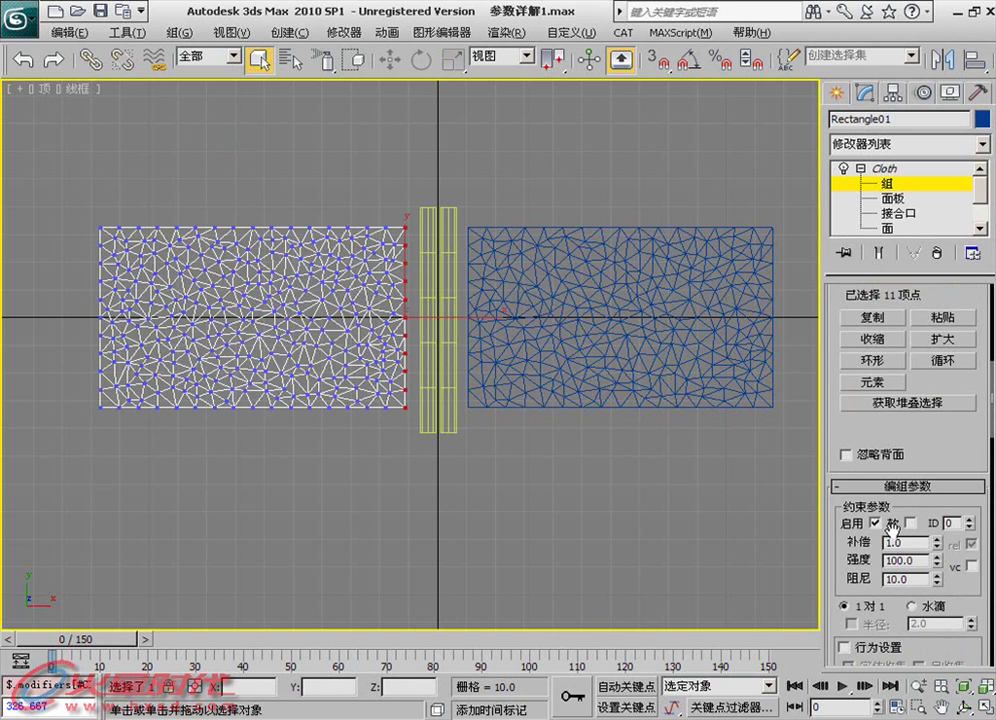
{"action": "left_click_drag", "start_coordinate": [330, 308], "coordinate": [285, 285]}
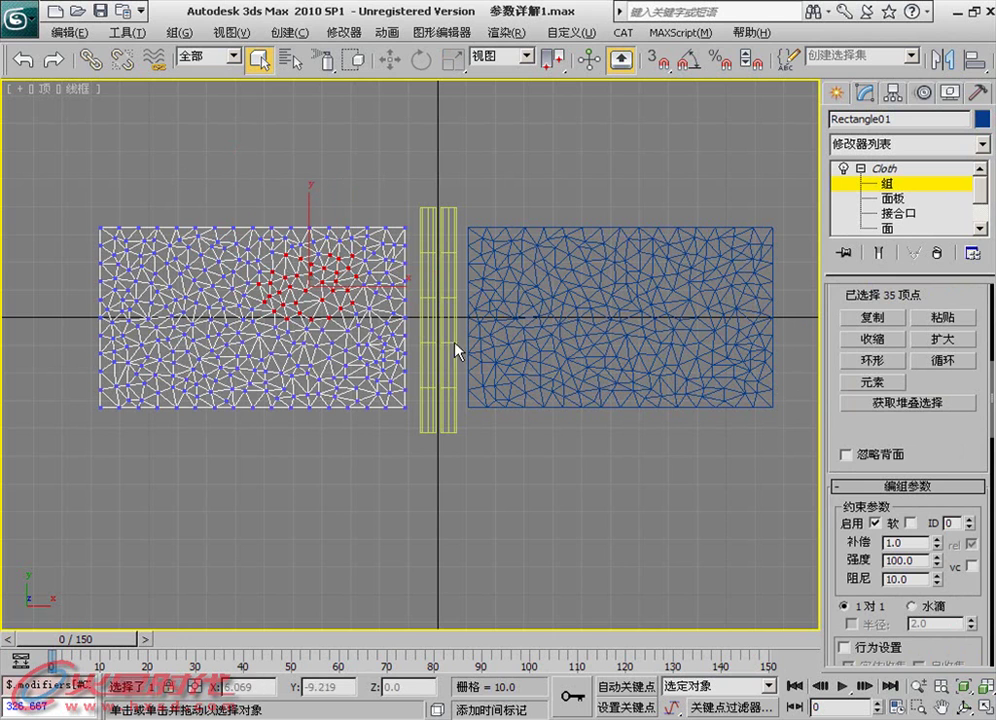
{"action": "scroll", "coordinate": [903, 508], "scroll_direction": "down", "scroll_amount": 2}
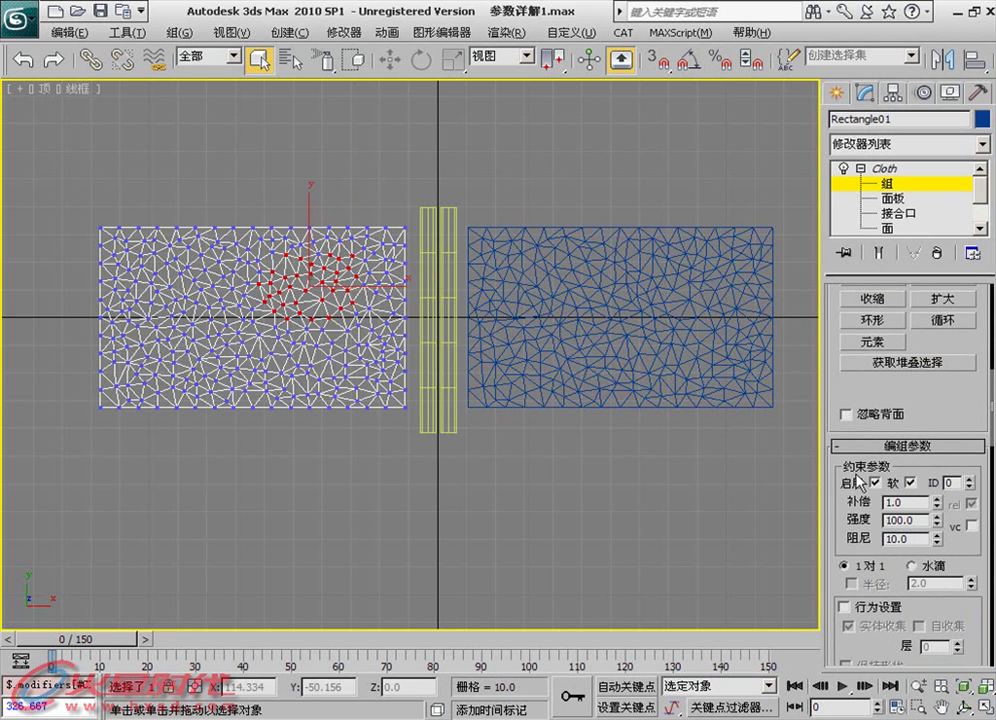
{"action": "left_click_drag", "start_coordinate": [344, 216], "coordinate": [393, 333]}
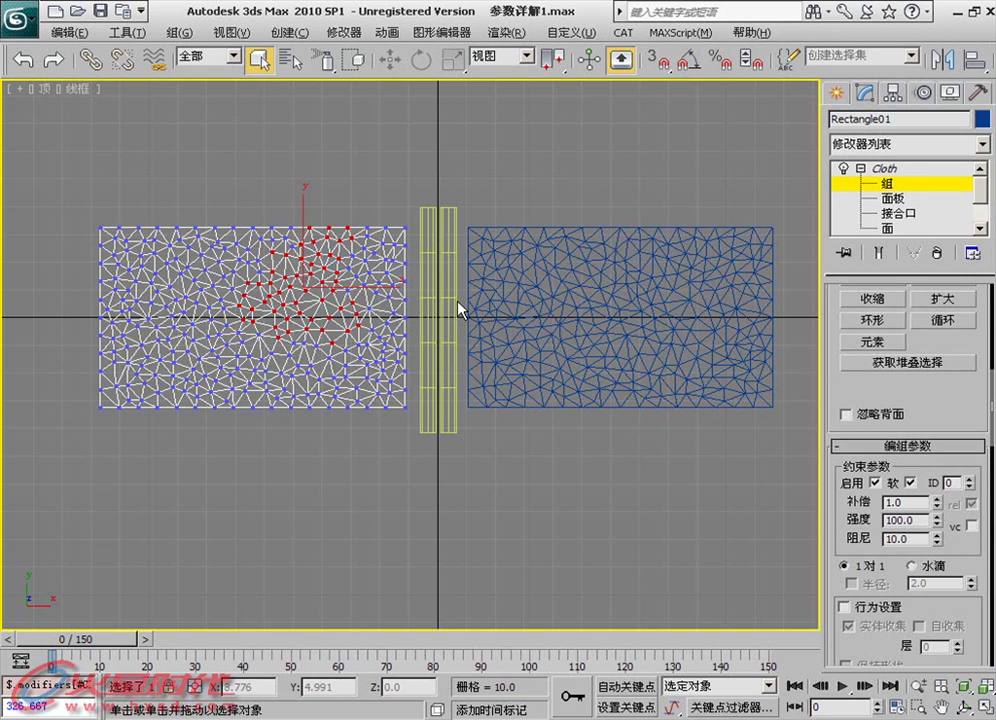
Step: Check the Group Parameters, then select a vertex patch on the upper-right of the left cloth
{"action": "scroll", "coordinate": [838, 541], "scroll_direction": "down", "scroll_amount": 5}
{"action": "scroll", "coordinate": [838, 490], "scroll_direction": "down", "scroll_amount": 5}
{"action": "scroll", "coordinate": [838, 440], "scroll_direction": "down", "scroll_amount": 5}
{"action": "scroll", "coordinate": [838, 391], "scroll_direction": "down", "scroll_amount": 5}
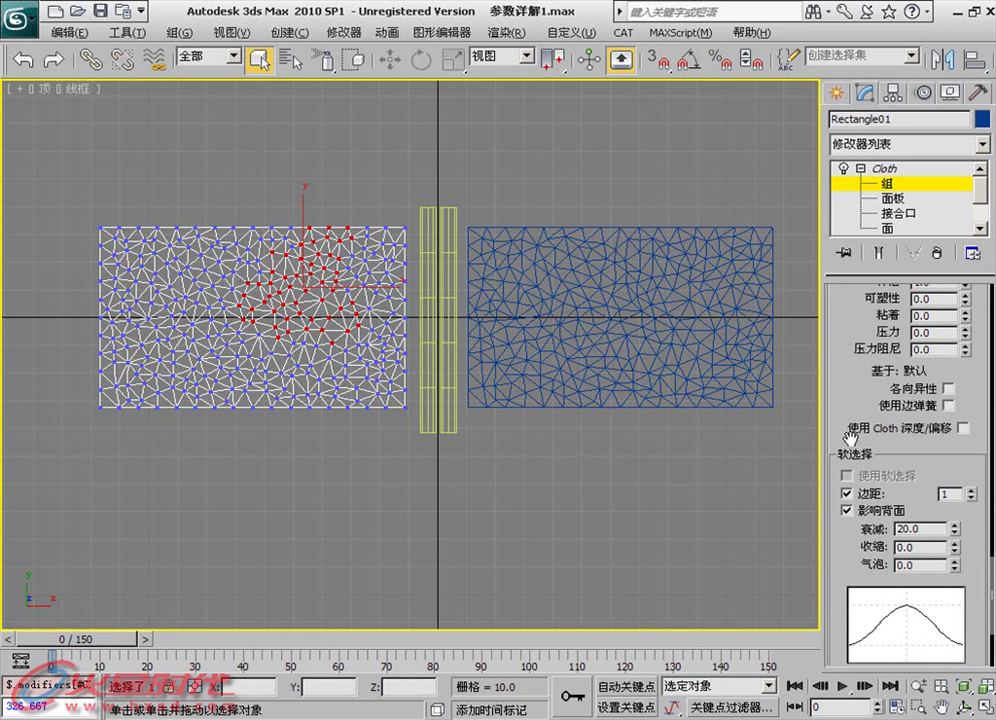
{"action": "scroll", "coordinate": [885, 507], "scroll_direction": "up", "scroll_amount": 5}
{"action": "scroll", "coordinate": [885, 500], "scroll_direction": "up", "scroll_amount": 5}
{"action": "scroll", "coordinate": [885, 470], "scroll_direction": "up", "scroll_amount": 5}
{"action": "scroll", "coordinate": [885, 440], "scroll_direction": "up", "scroll_amount": 5}
{"action": "scroll", "coordinate": [878, 432], "scroll_direction": "up", "scroll_amount": 3}
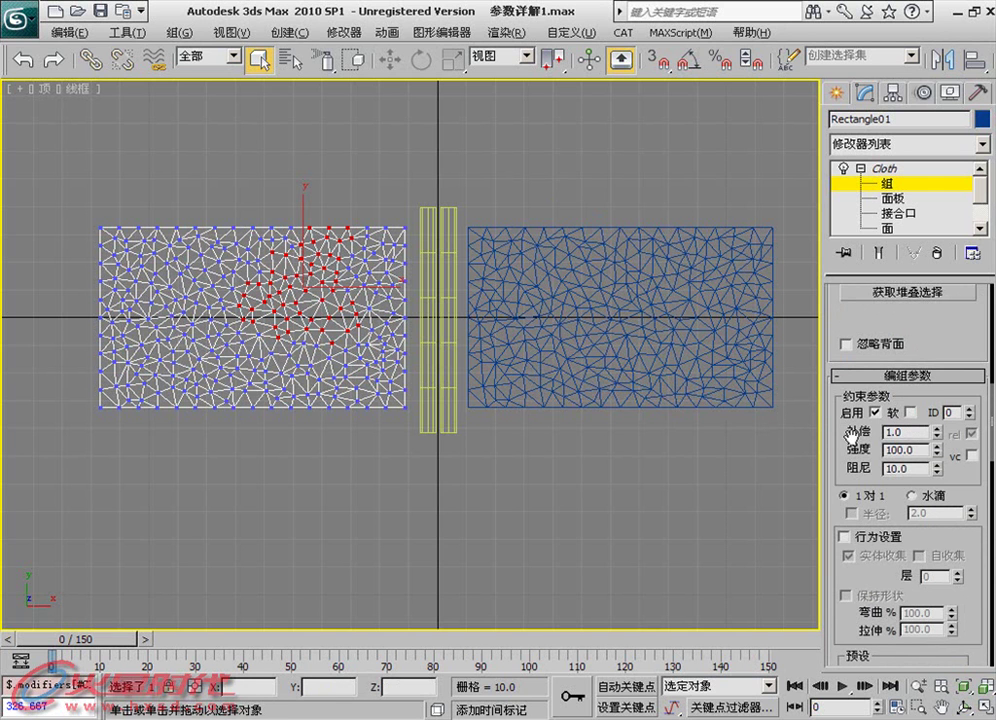
{"action": "left_click_drag", "start_coordinate": [852, 432], "coordinate": [855, 475]}
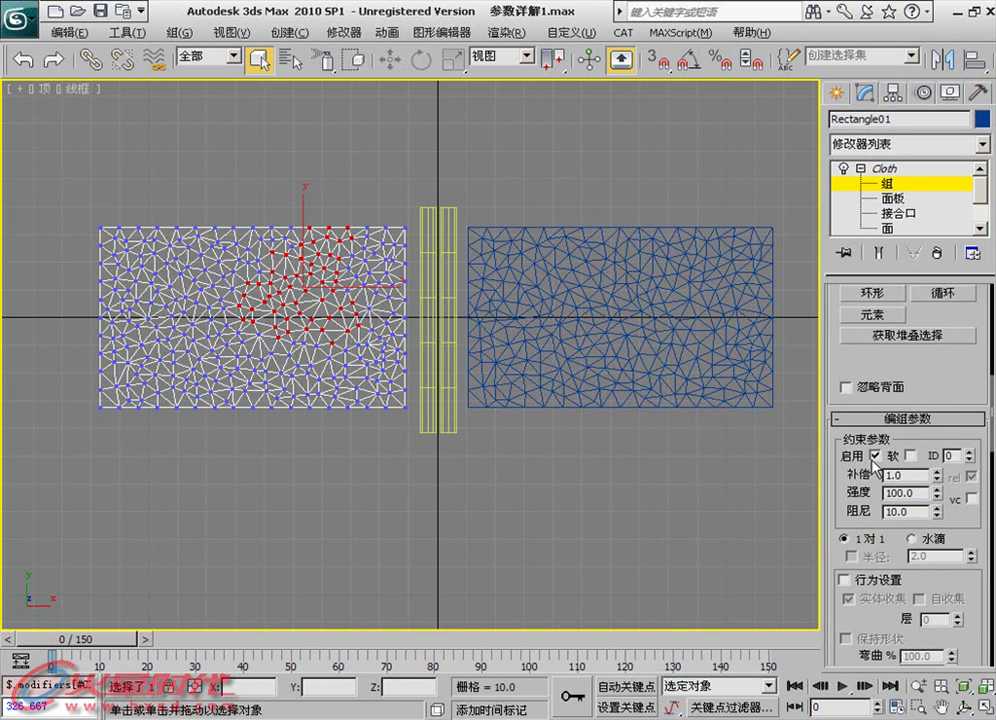
{"action": "mouse_move", "coordinate": [373, 215]}
{"action": "left_mouse_down"}
{"action": "mouse_move", "coordinate": [327, 262]}
{"action": "mouse_move", "coordinate": [405, 229]}
{"action": "mouse_move", "coordinate": [395, 400]}
{"action": "left_mouse_up"}
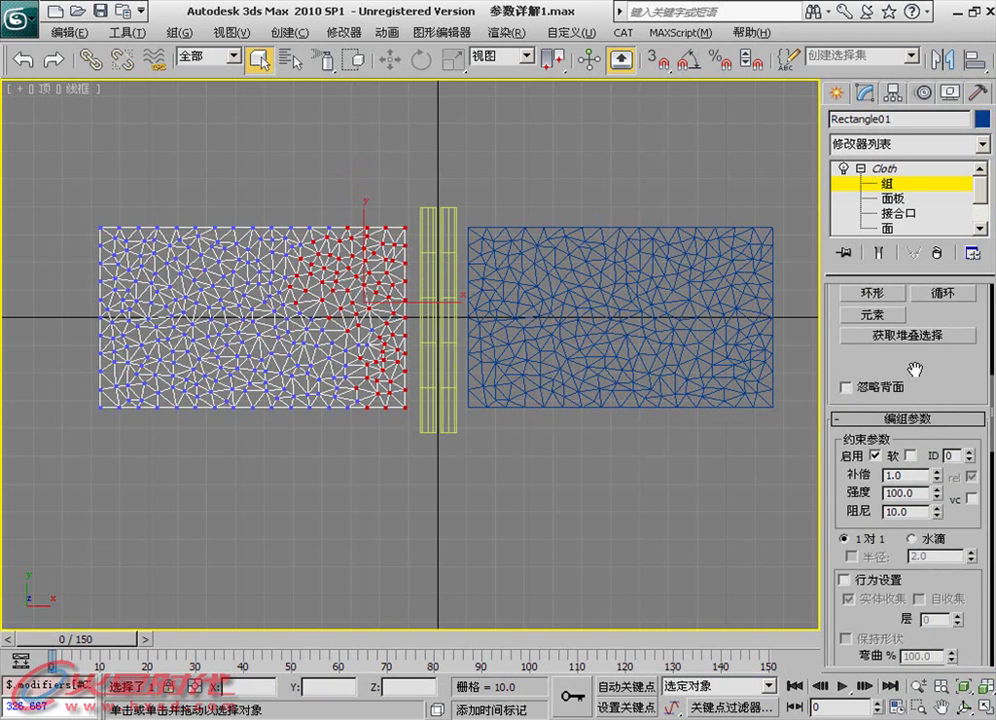
{"action": "scroll", "coordinate": [908, 395], "scroll_direction": "up", "scroll_amount": 5}
{"action": "scroll", "coordinate": [902, 414], "scroll_direction": "up", "scroll_amount": 5}
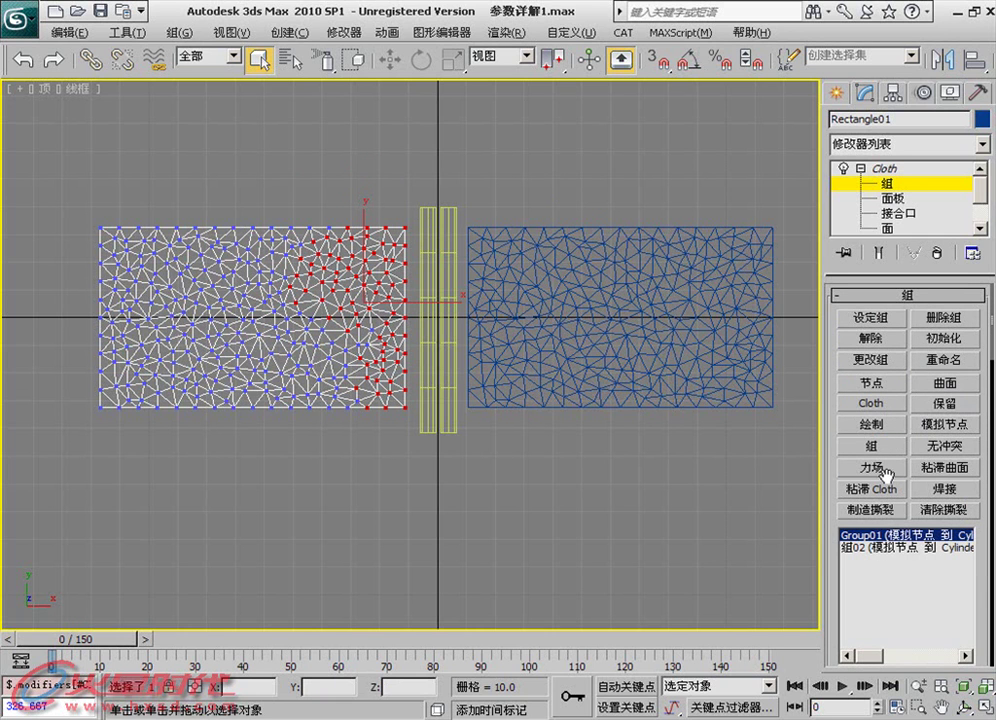